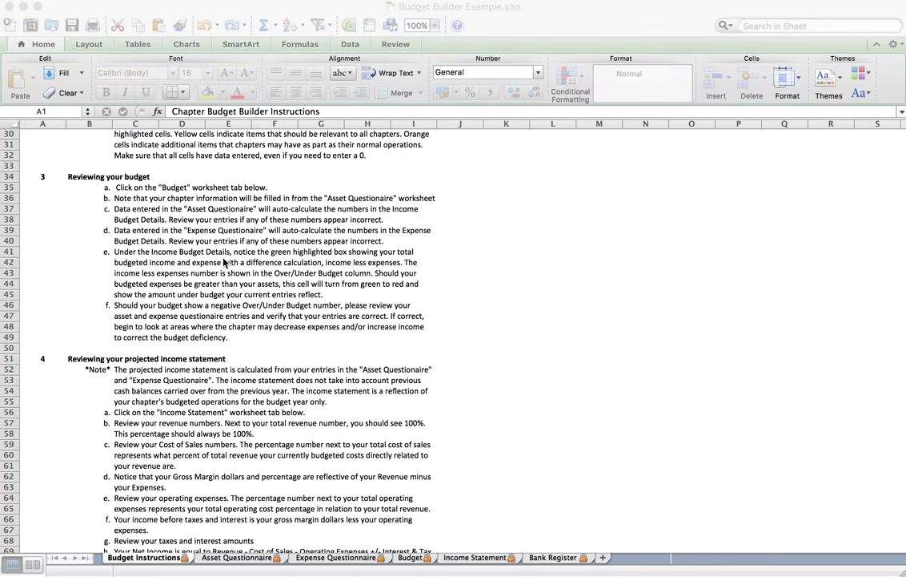
Read through the Budget Instructions sheet down to the bank register section and return to its beginning
scroll(223, 263, "down", 10)
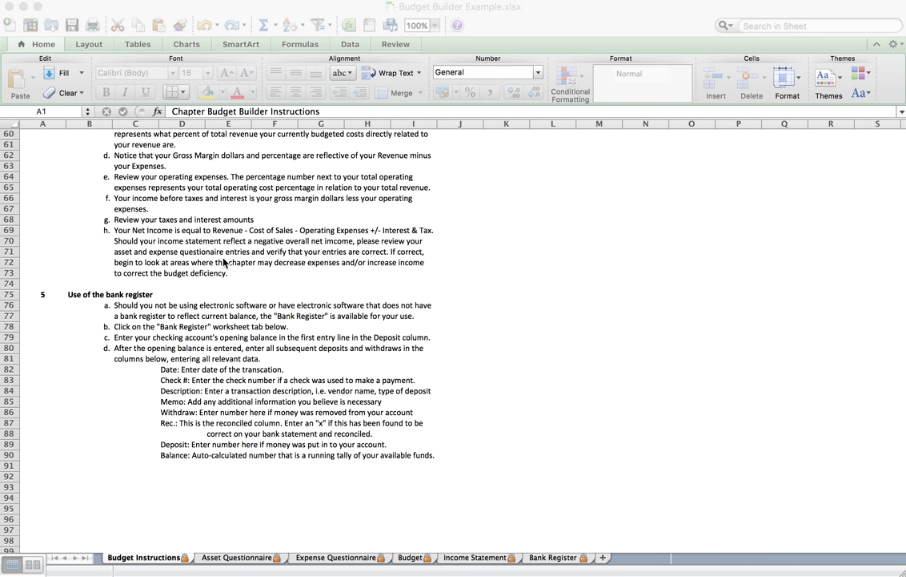
scroll(223, 263, "up", 14)
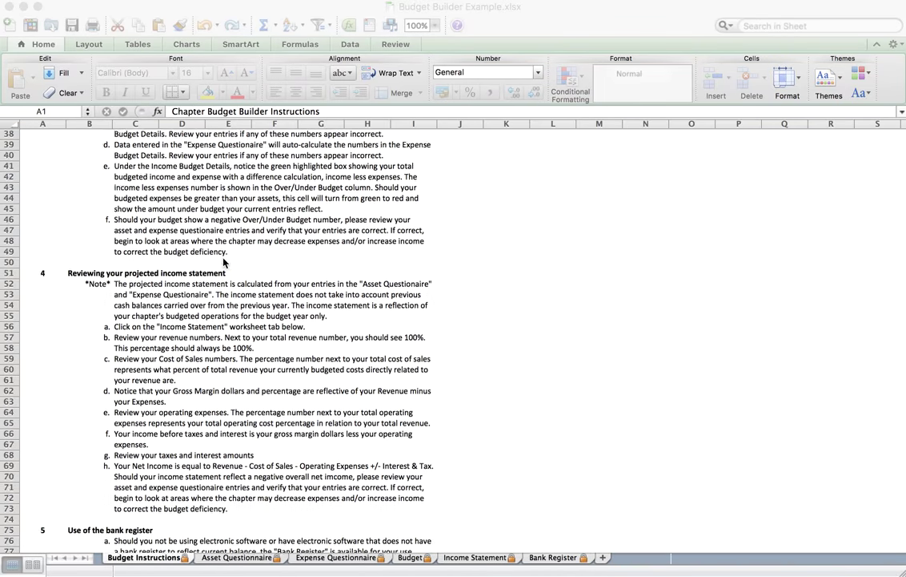
scroll(223, 262, "up", 15)
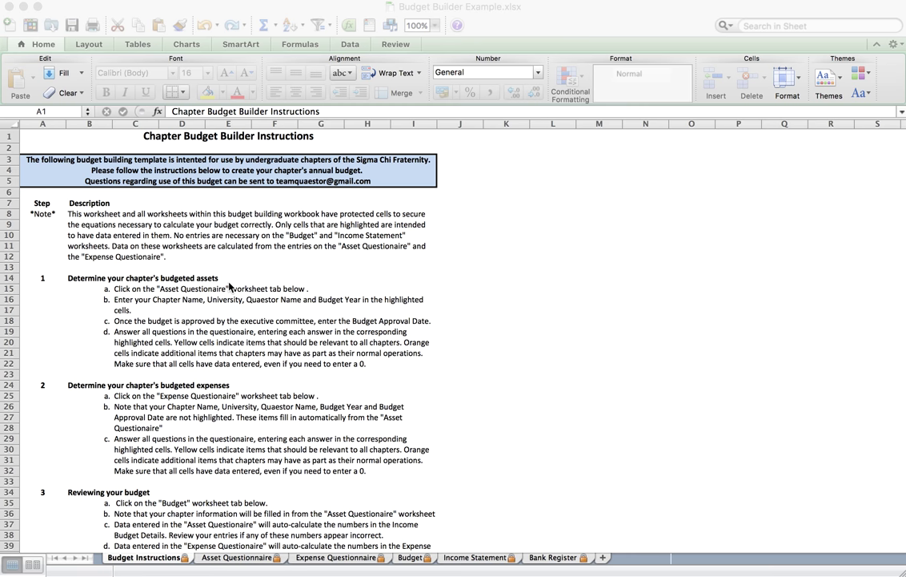
On the Asset Questionnaire sheet, enter 3/28/17 as the Budget Approval Date
left_click(231, 560)
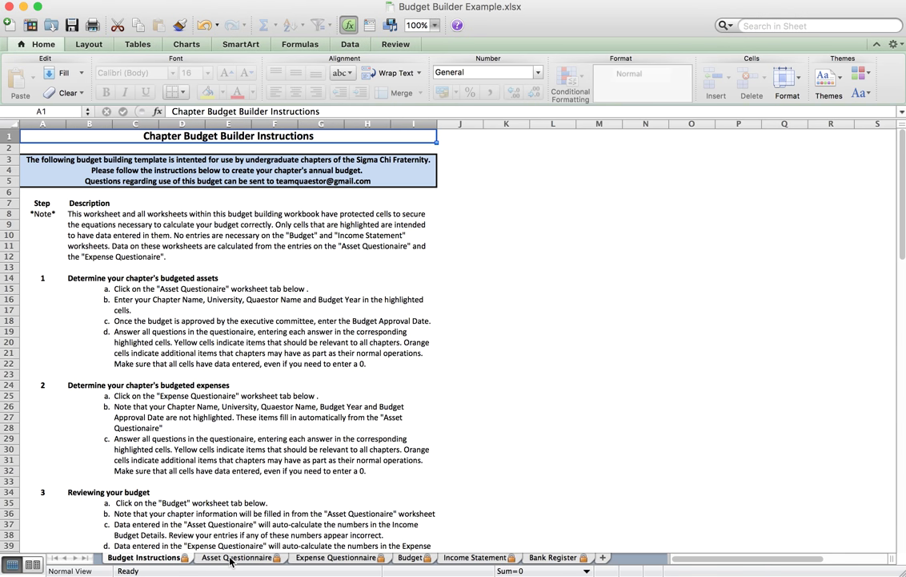
left_click(230, 560)
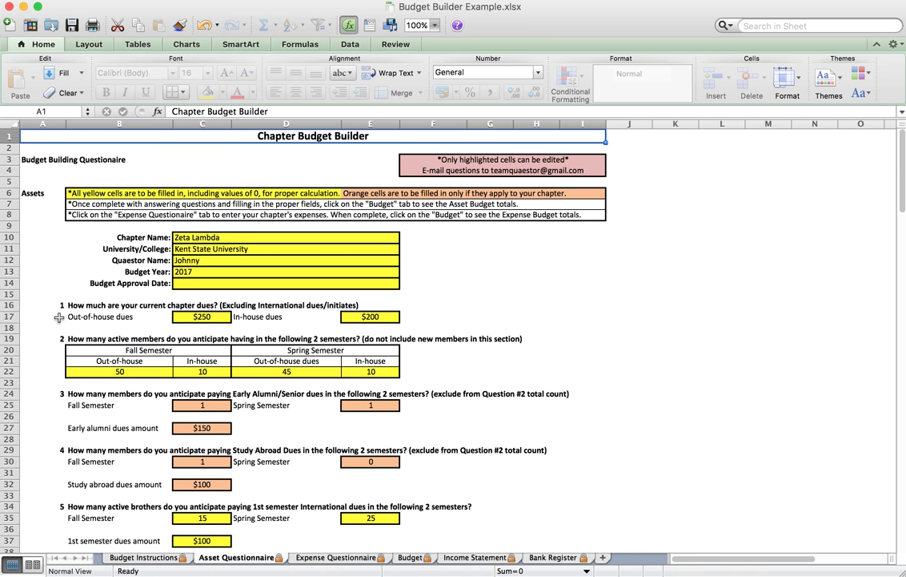
scroll(48, 338, "down", 2)
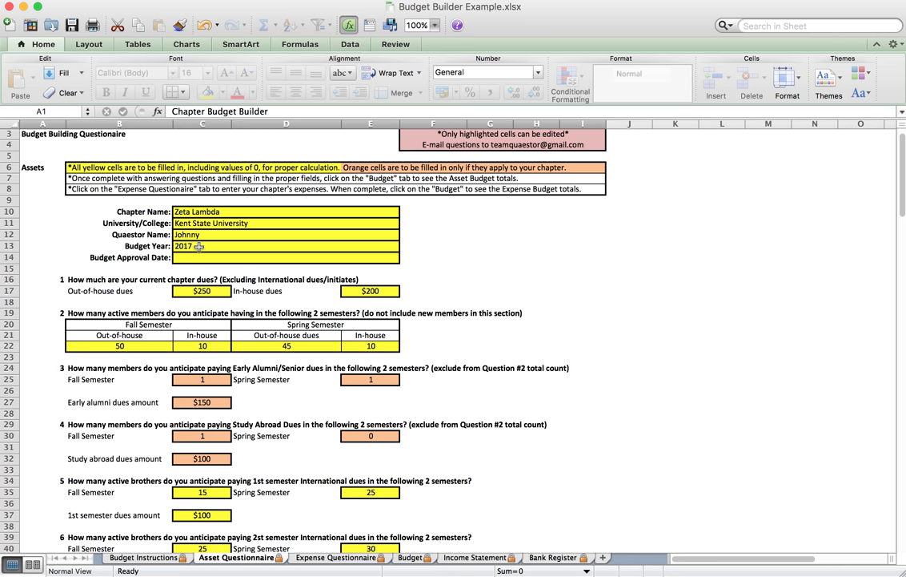
left_click(176, 257)
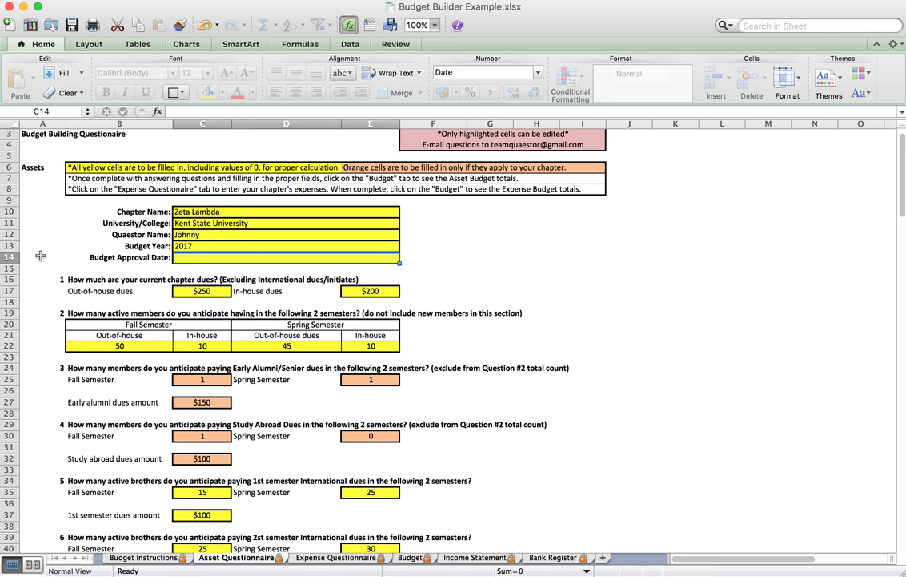
type("3/2")
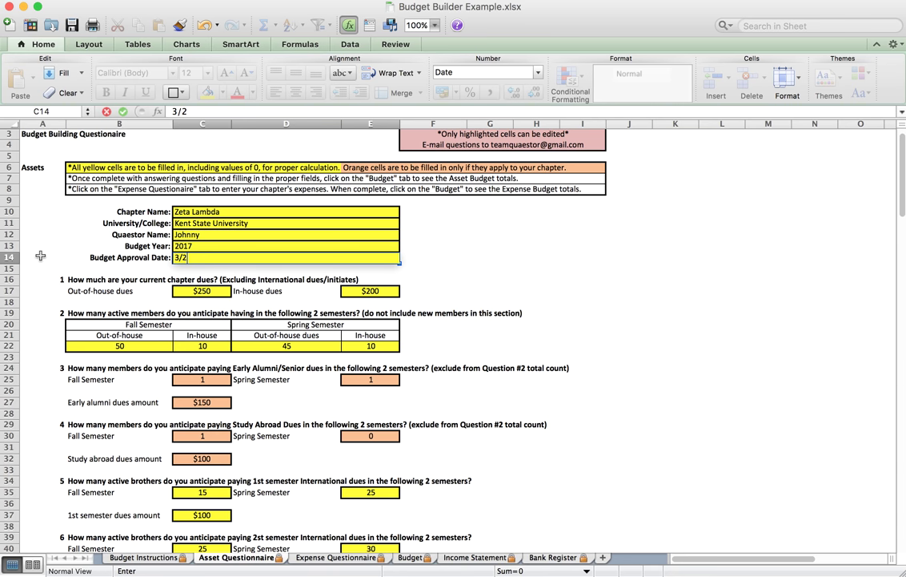
type("8/17")
key("Return")
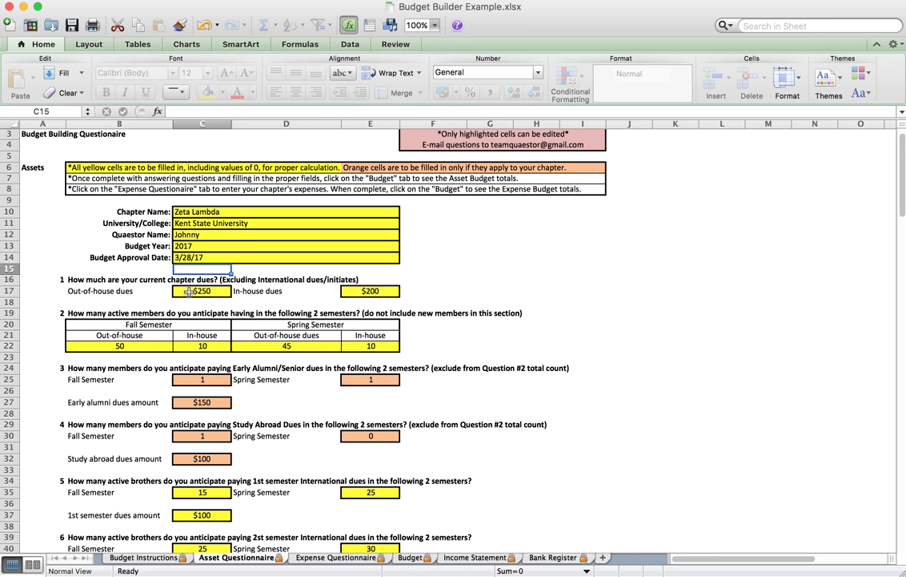
Review the Asset Questionnaire's questions on dues, members, housing, utilities, fees, meal plans, fines and fundraising income
scroll(156, 293, "down", 5)
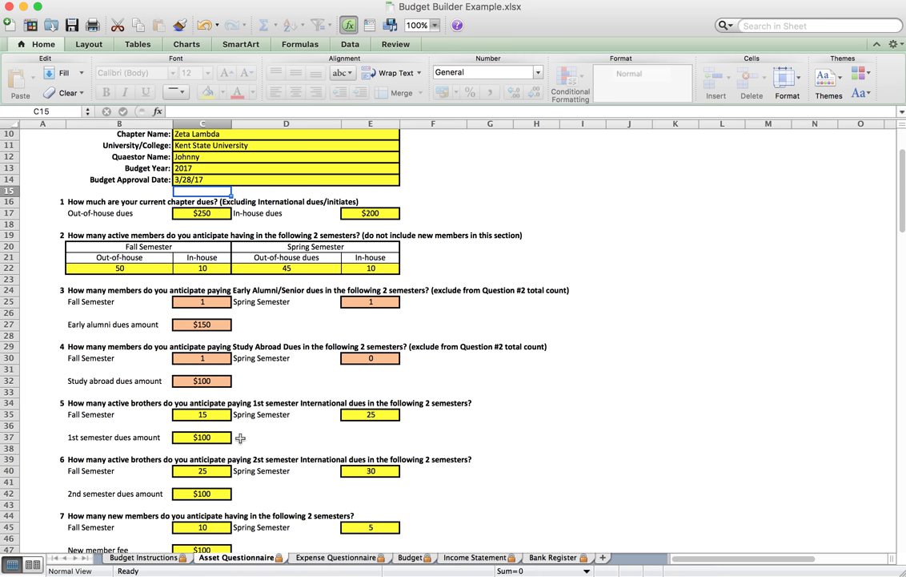
scroll(241, 438, "down", 10)
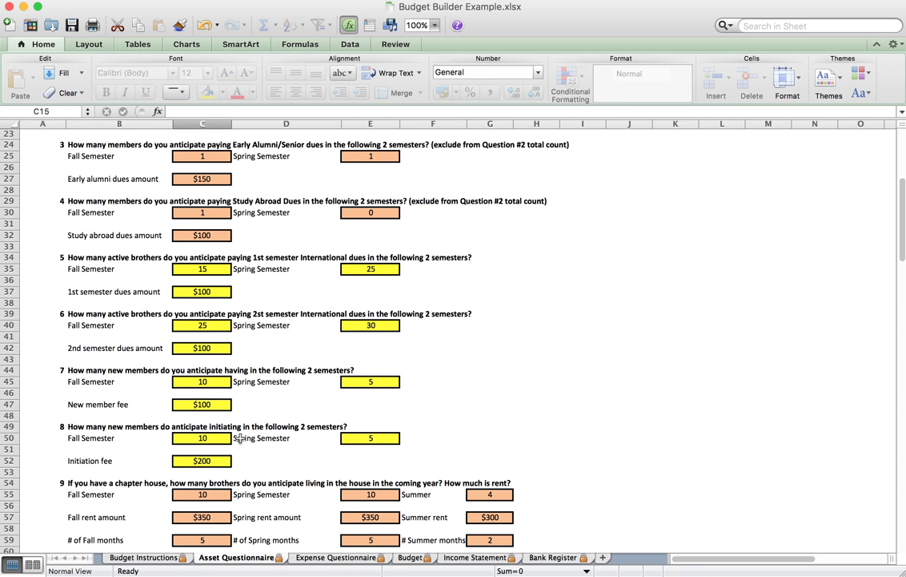
scroll(240, 438, "down", 1)
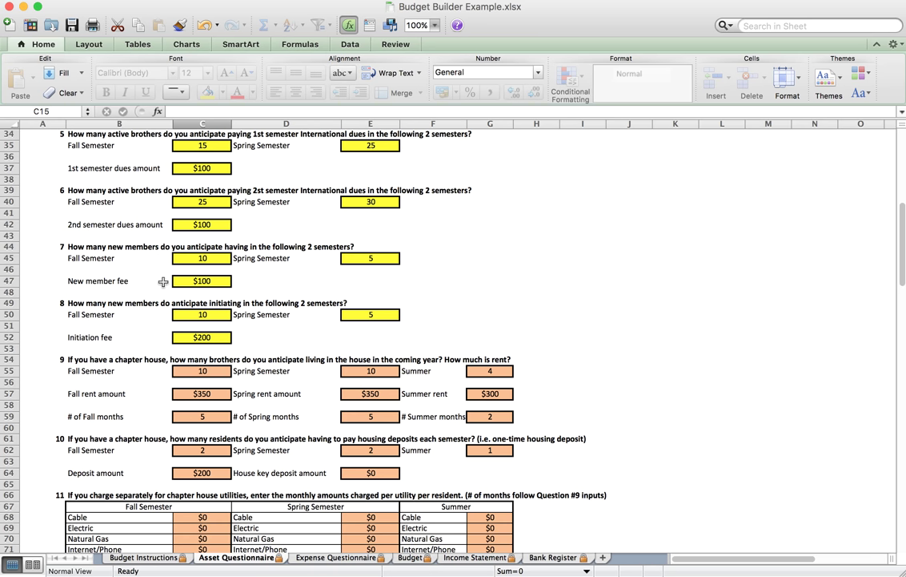
scroll(163, 282, "down", 5)
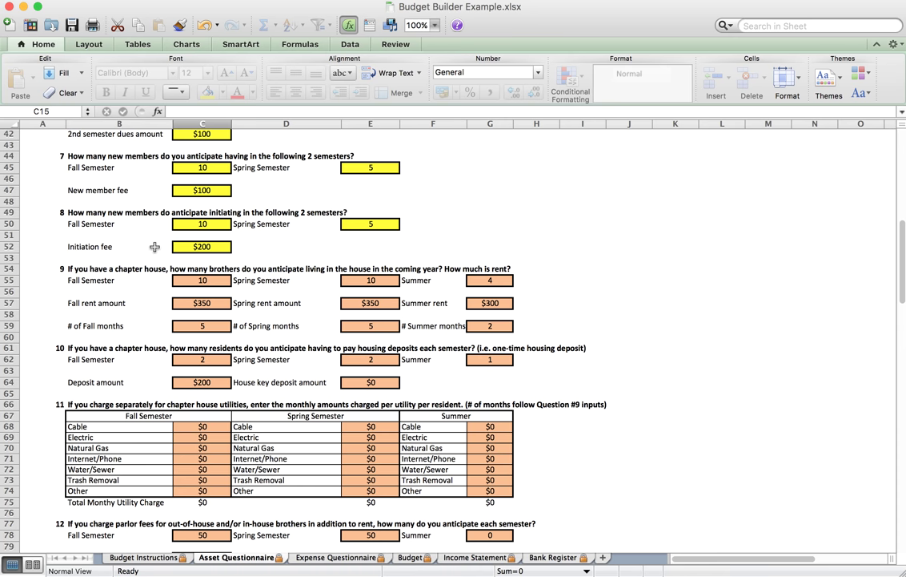
scroll(154, 247, "down", 5)
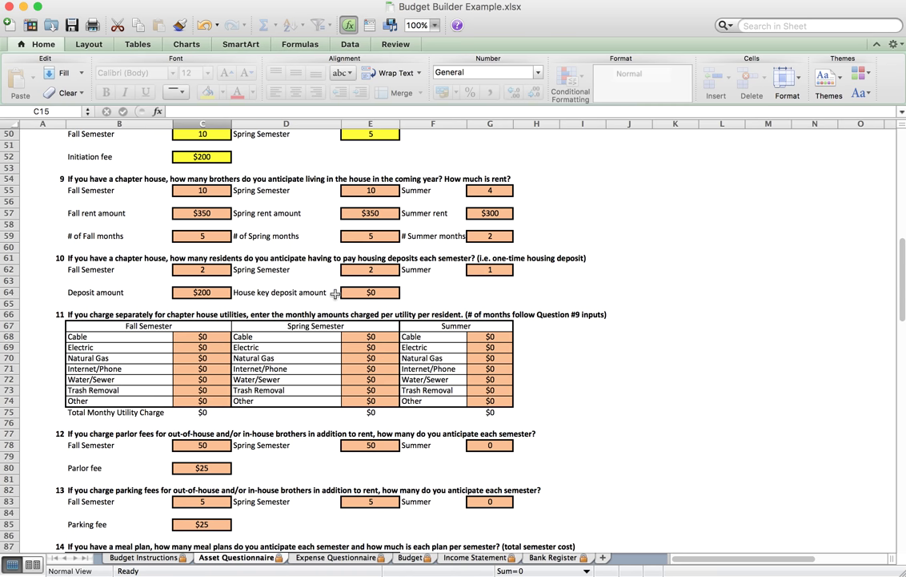
scroll(335, 294, "down", 7)
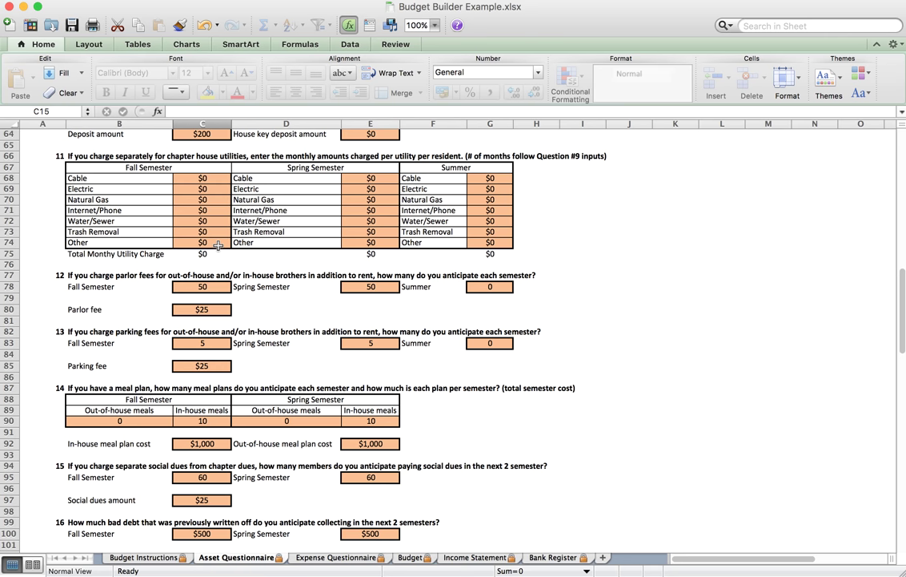
scroll(217, 245, "down", 5)
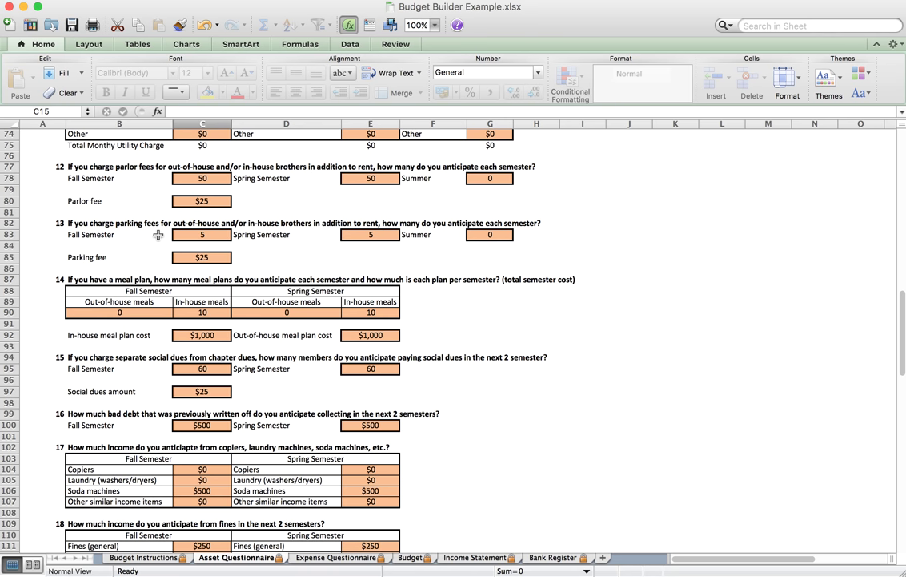
scroll(158, 234, "down", 5)
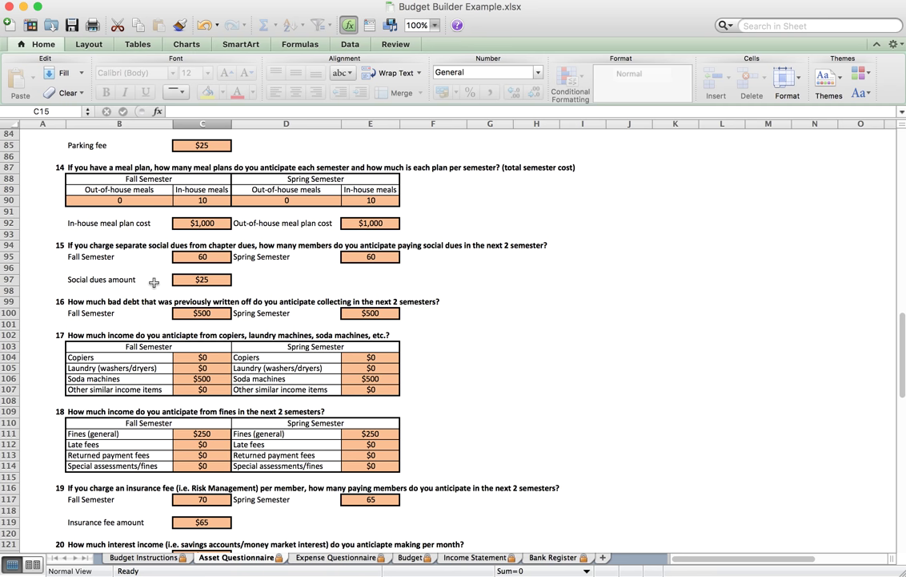
scroll(153, 282, "down", 5)
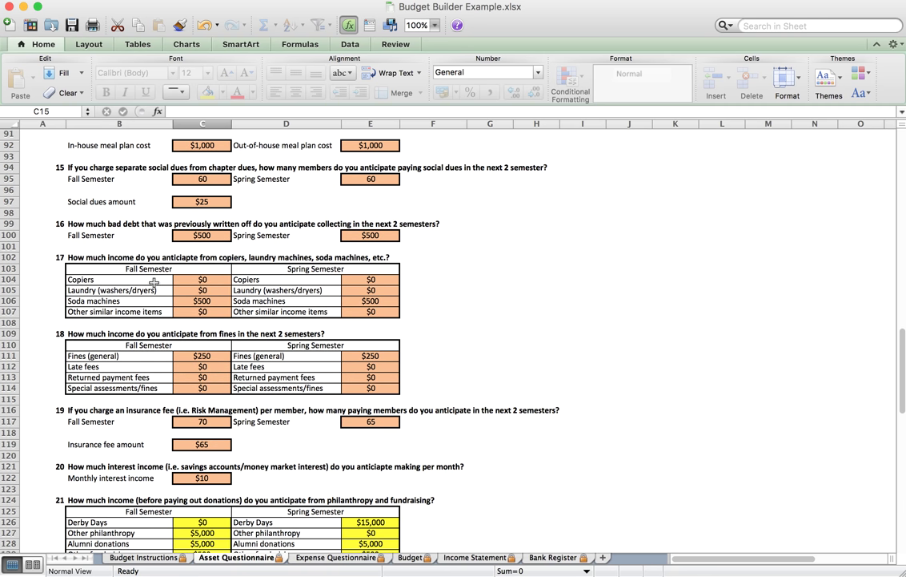
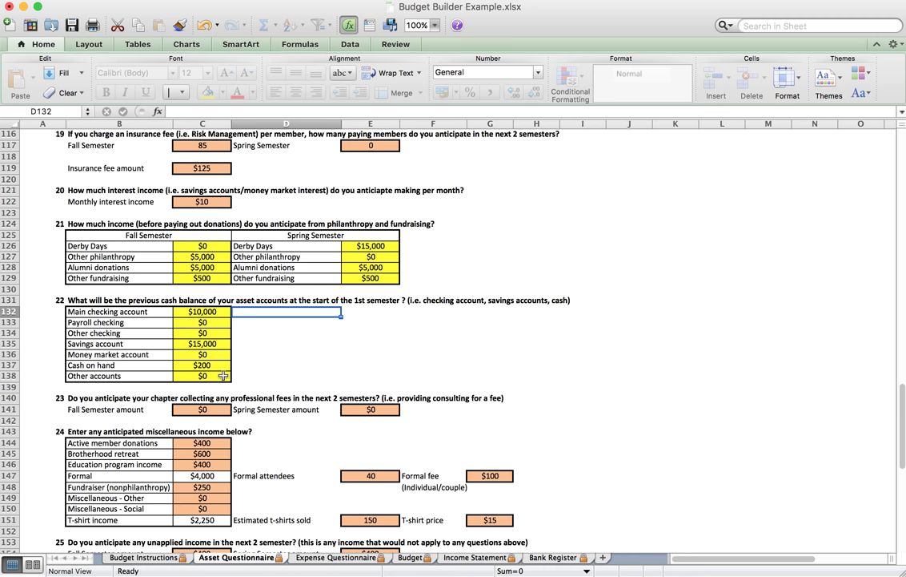
In the miscellaneous income question, set the formal attendees to 80 and the formal fee to $50
scroll(224, 375, "down", 5)
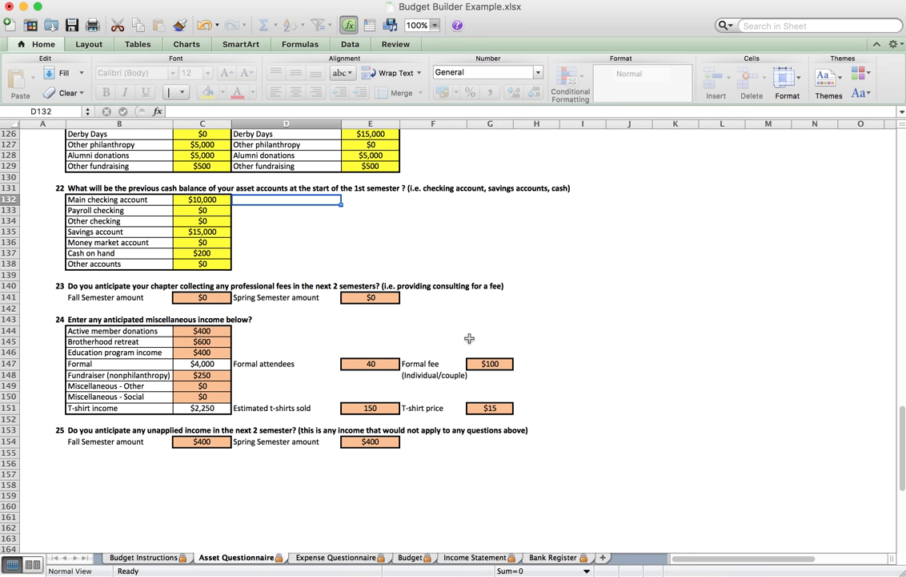
left_click(383, 365)
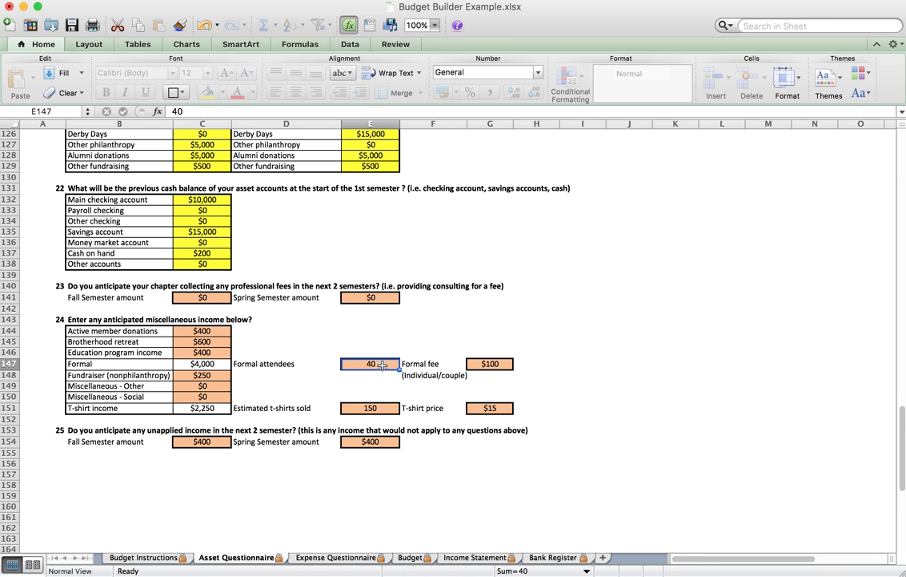
type("80")
key("Tab")
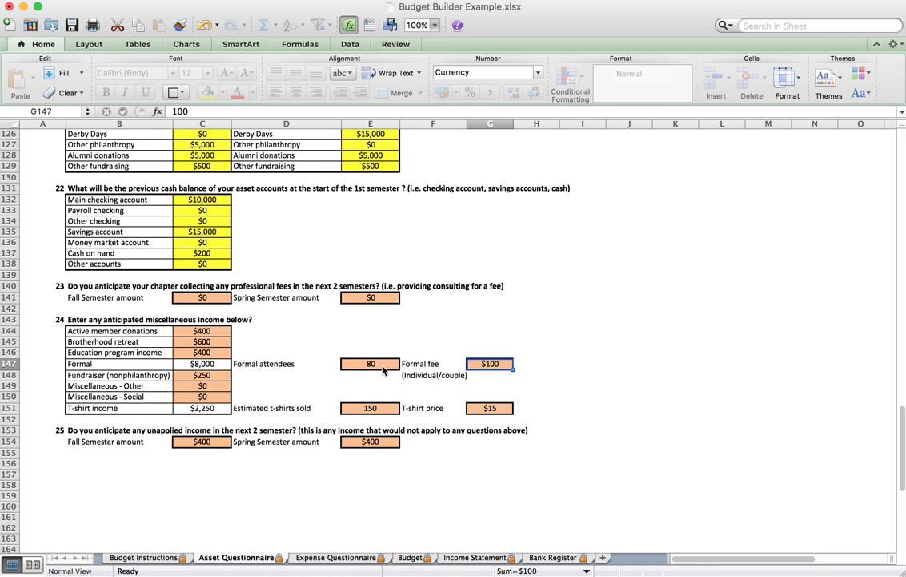
type("50")
key("Return")
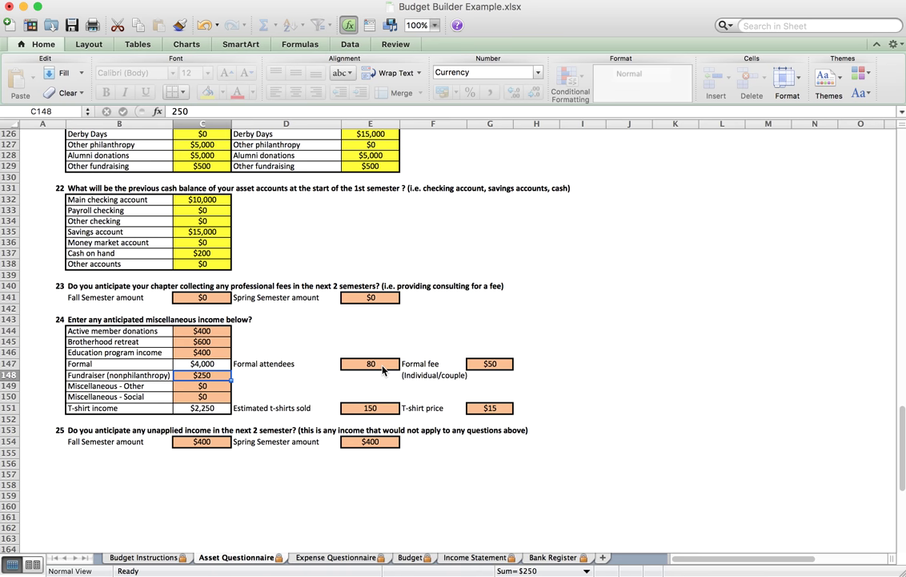
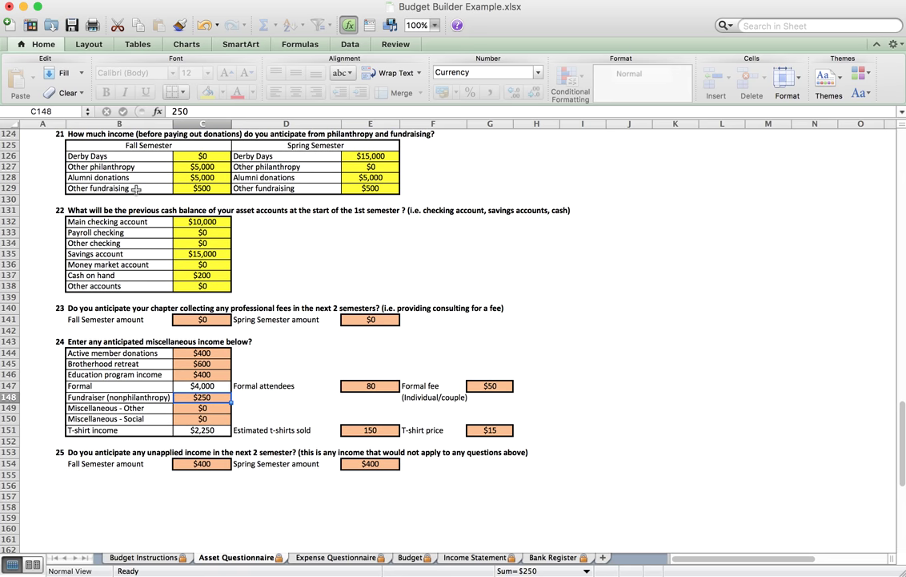
Return to the start of the Asset Questionnaire, then open the Expense Questionnaire and review its questions through IFC/Panhellenic dues
scroll(136, 196, "up", 3)
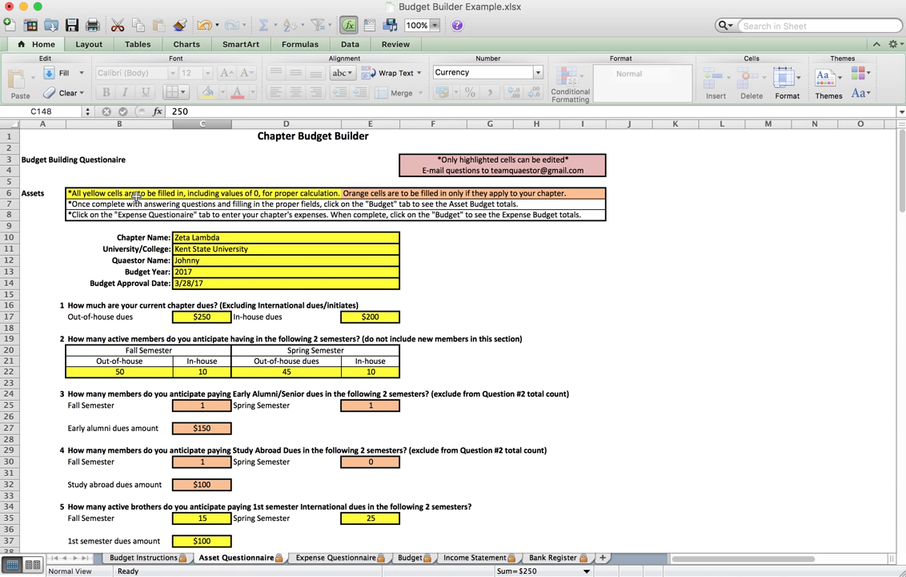
left_click(115, 136)
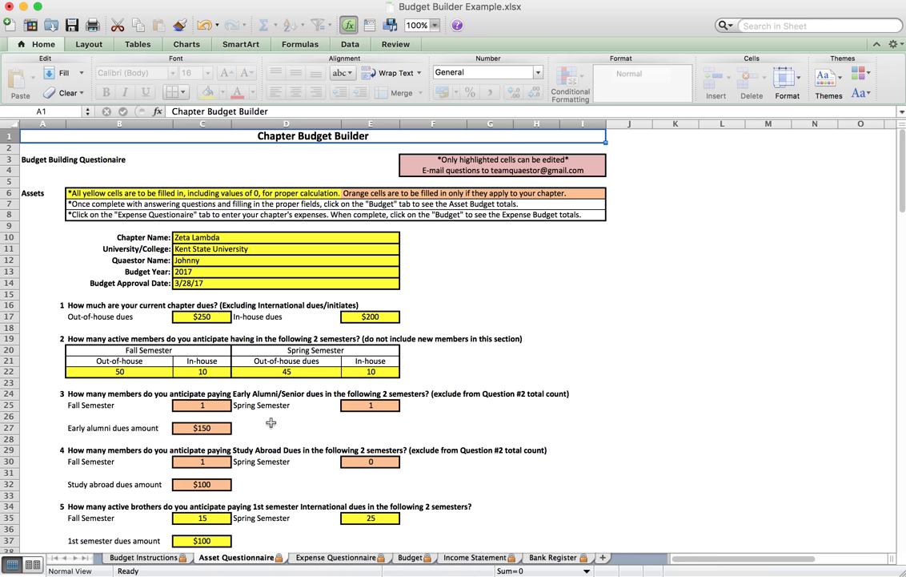
left_click(318, 564)
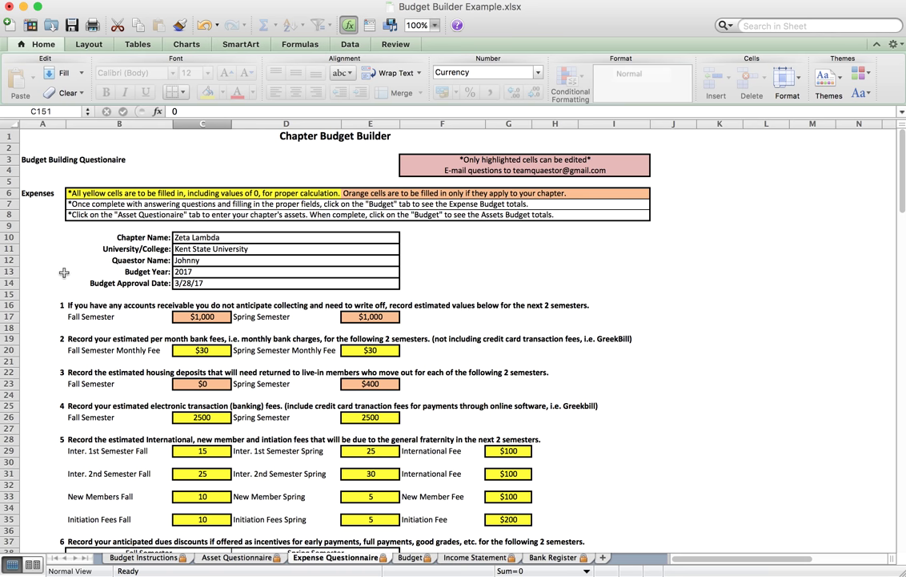
scroll(64, 273, "down", 5)
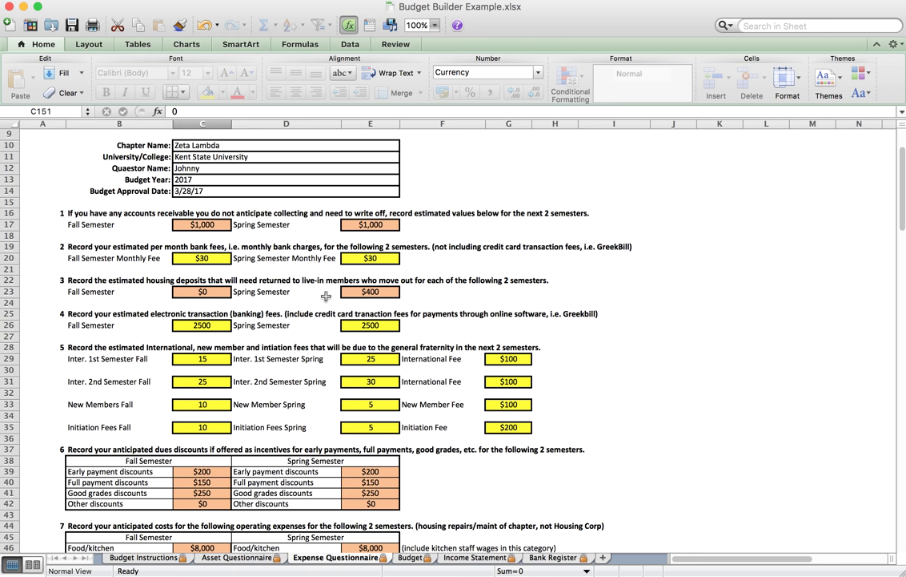
scroll(326, 296, "down", 5)
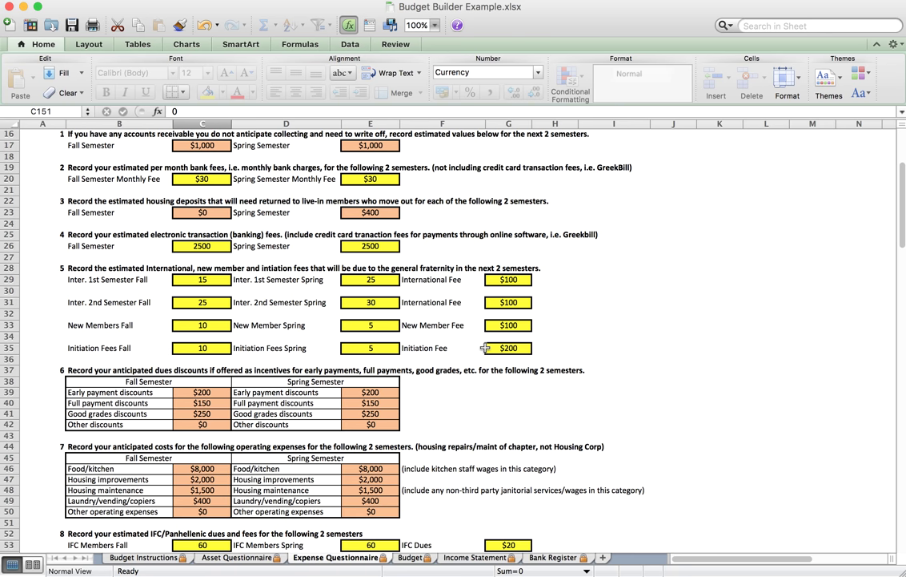
scroll(268, 413, "down", 6)
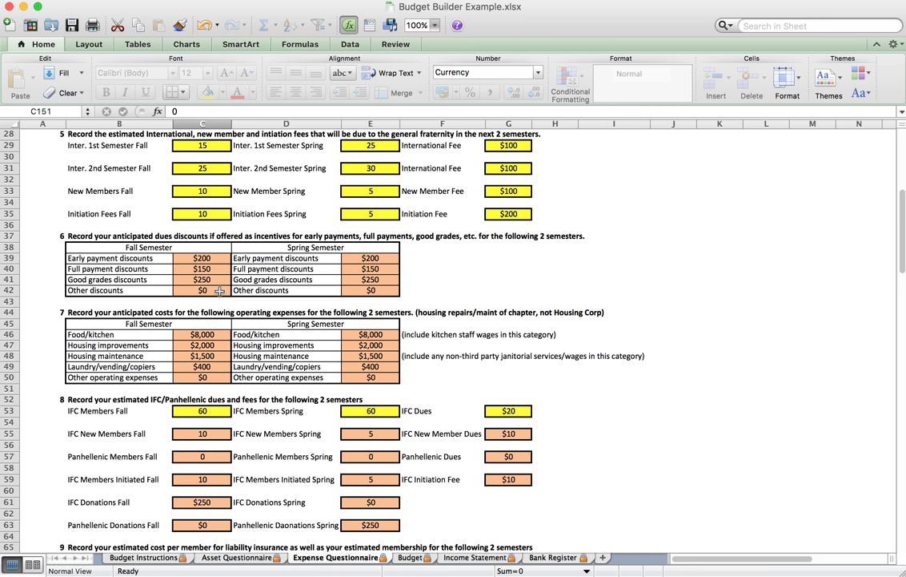
scroll(219, 291, "down", 5)
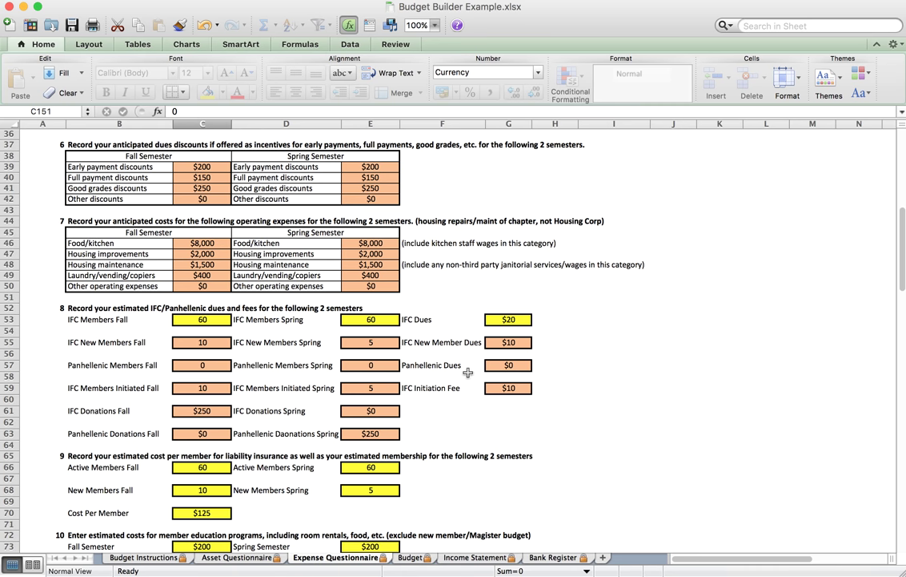
Under question 8, set Panhellenic members to 60 for both fall and spring, and Panhellenic dues to $10
left_click(205, 363)
type("60")
key("Tab")
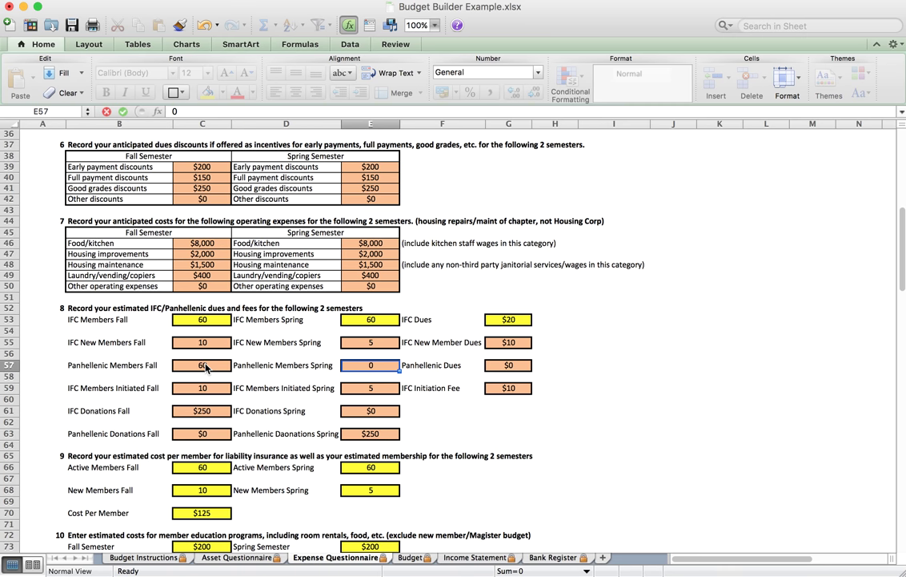
type("60")
key("Tab")
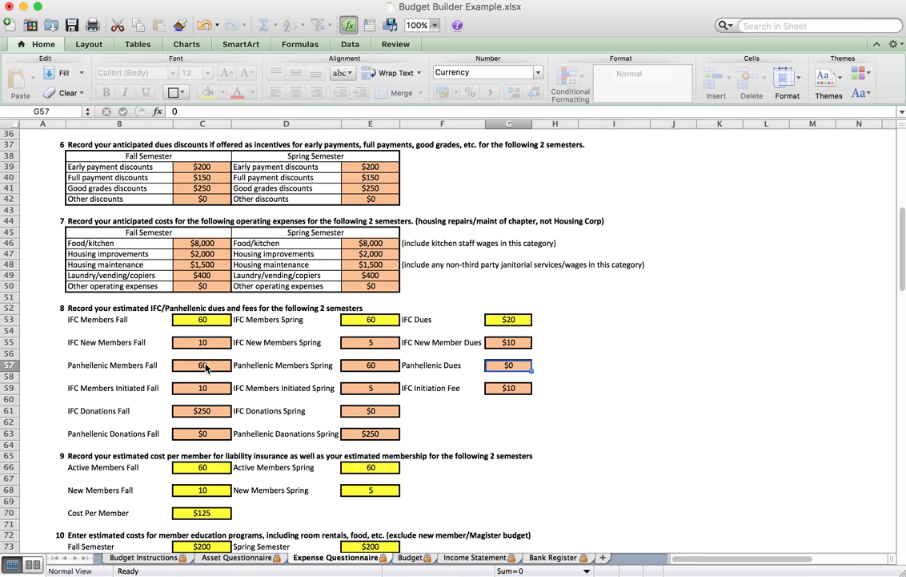
type("10")
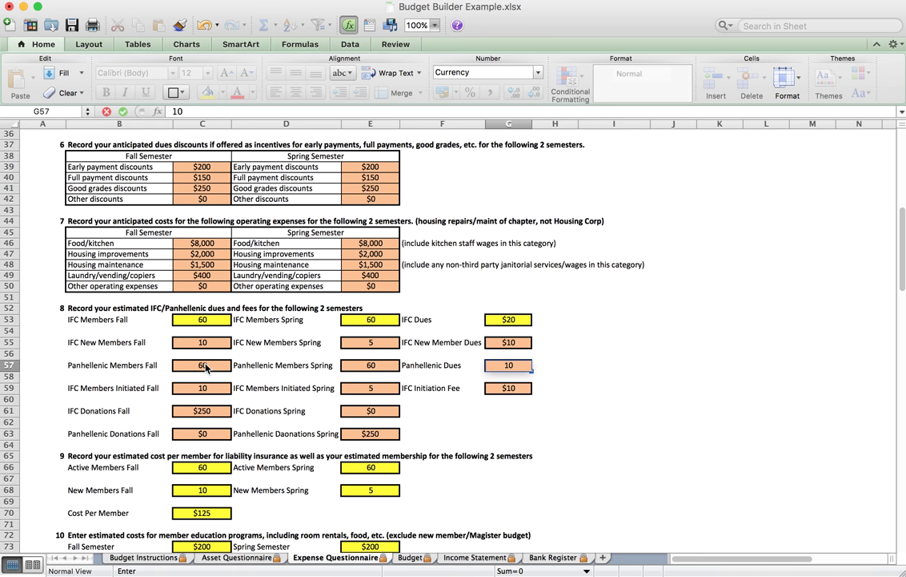
key("Return")
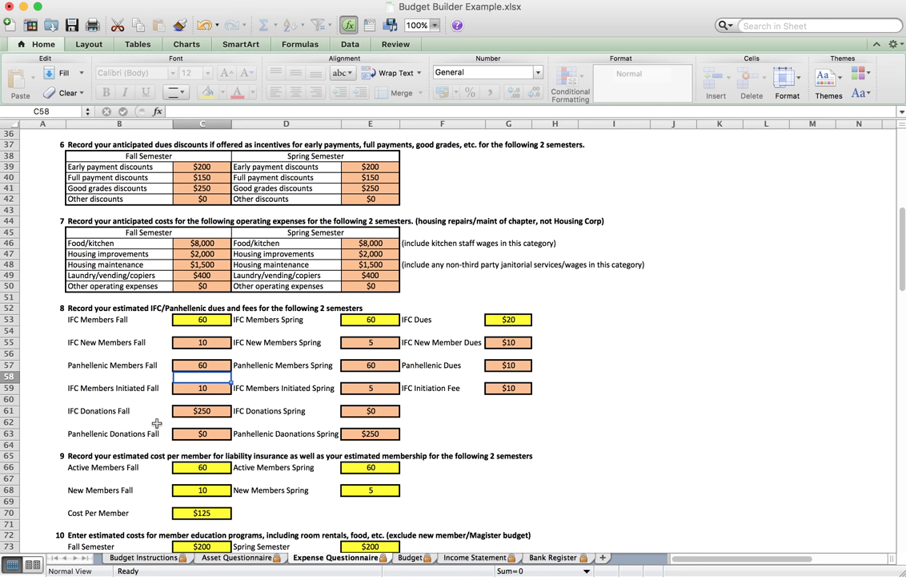
In the miscellaneous costs of question 12, set the second item's amount to $150 for fall and $75 for spring
scroll(157, 423, "down", 8)
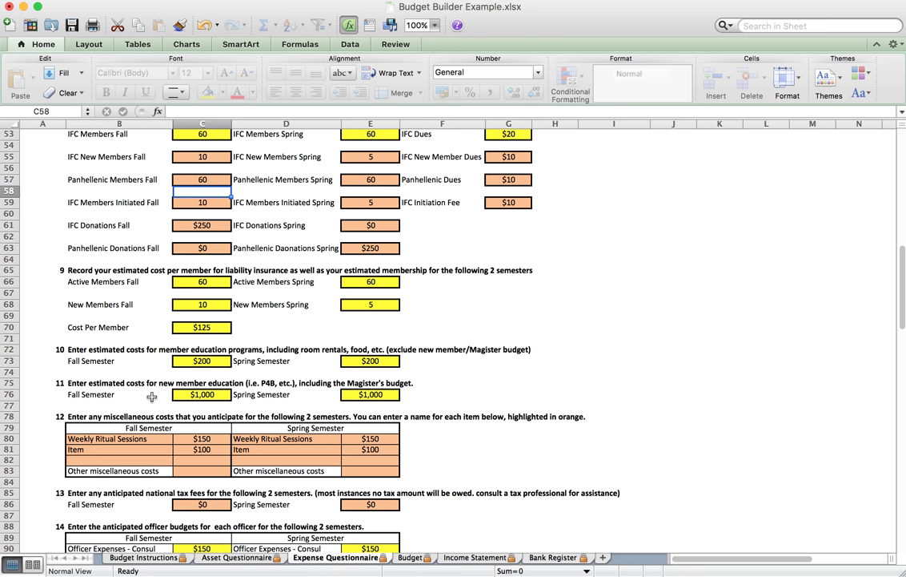
scroll(151, 396, "down", 10)
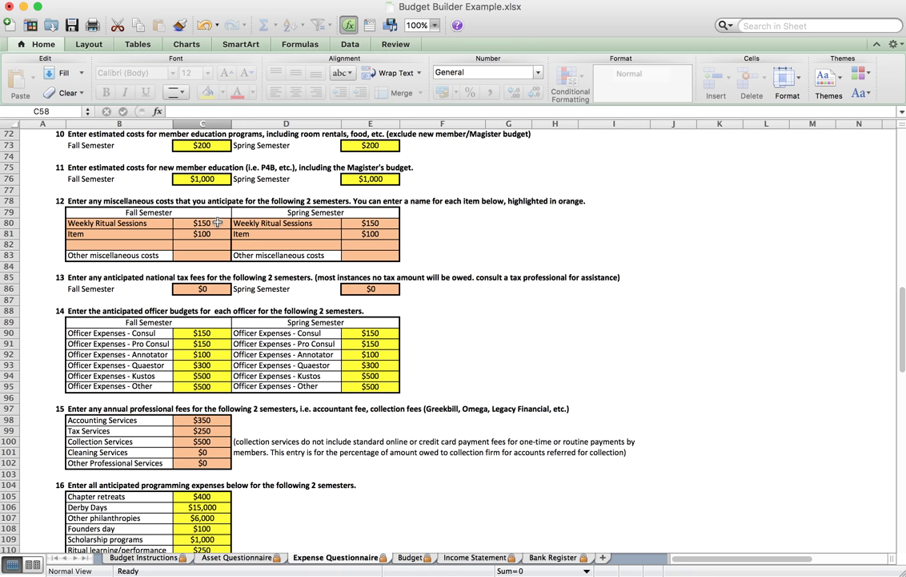
left_click(104, 234)
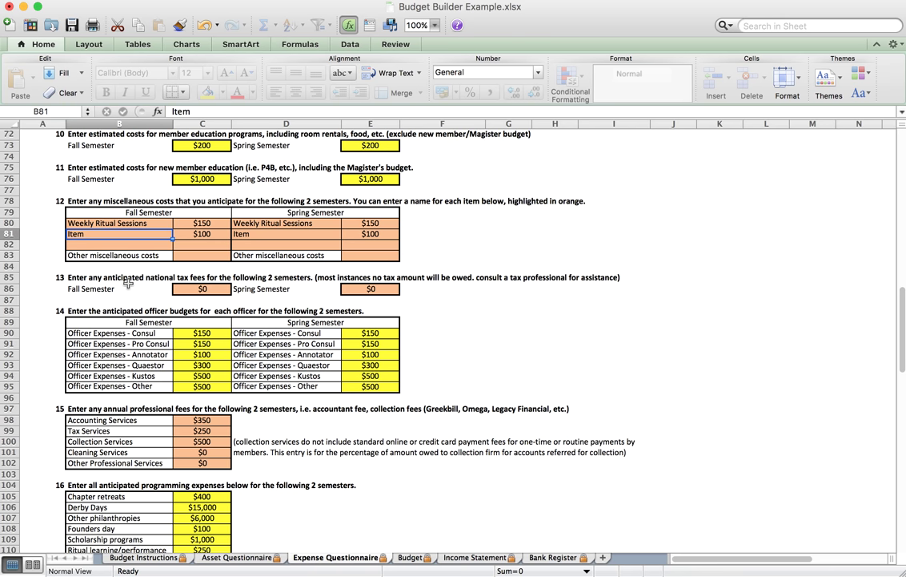
key("Right")
type("150")
key("Tab")
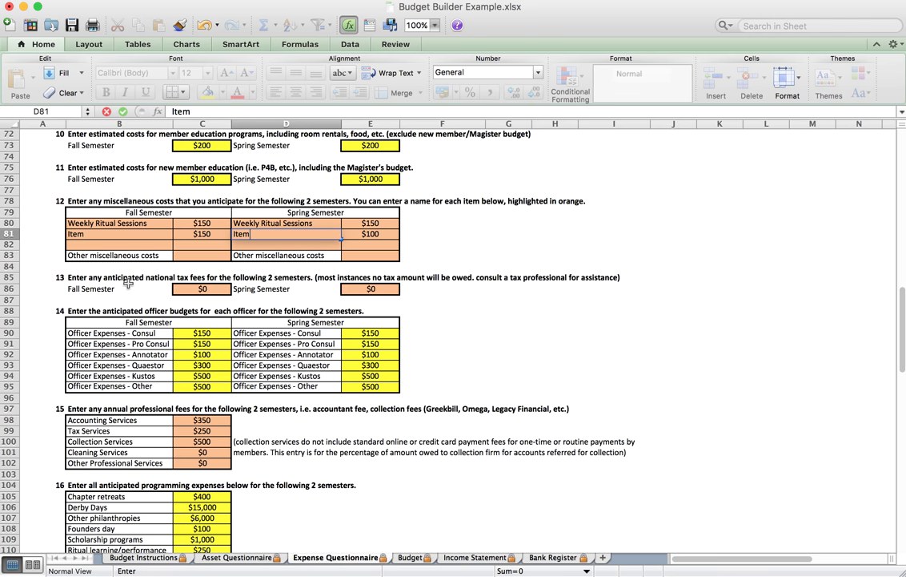
key("Tab")
type("75")
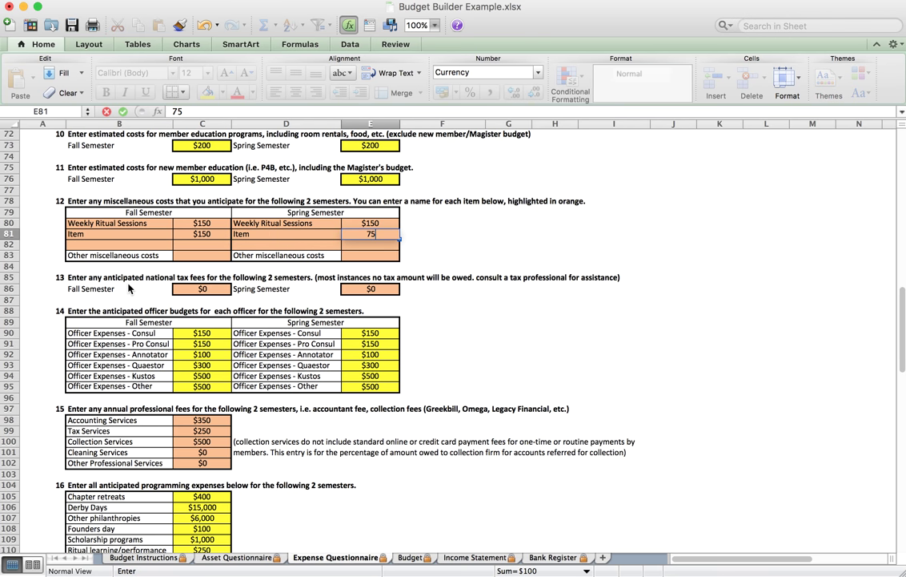
key("Return")
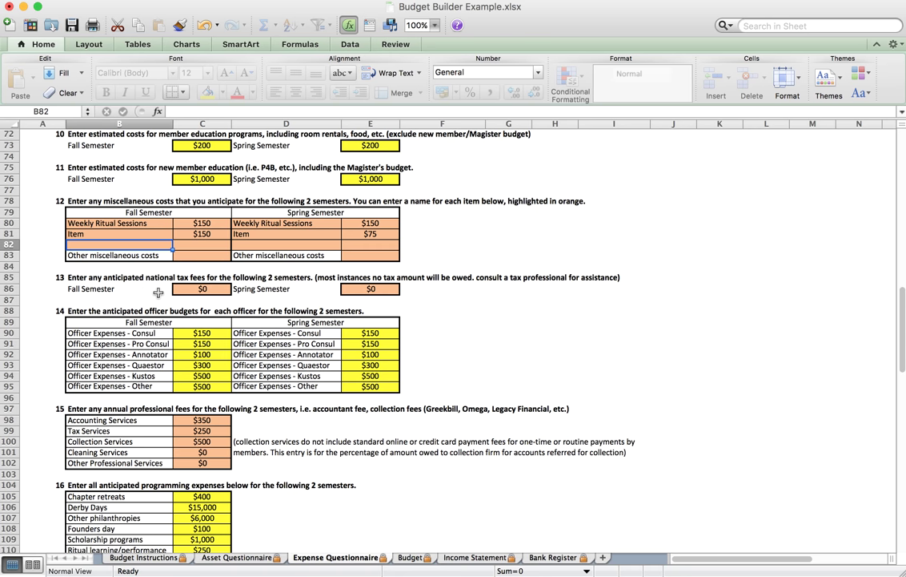
Review questions 13 to 20 on taxes, officer budgets, professional fees, programming, recruitment, rent, Housing Corp costs and social expenses, including the fall formals entry
scroll(158, 292, "down", 5)
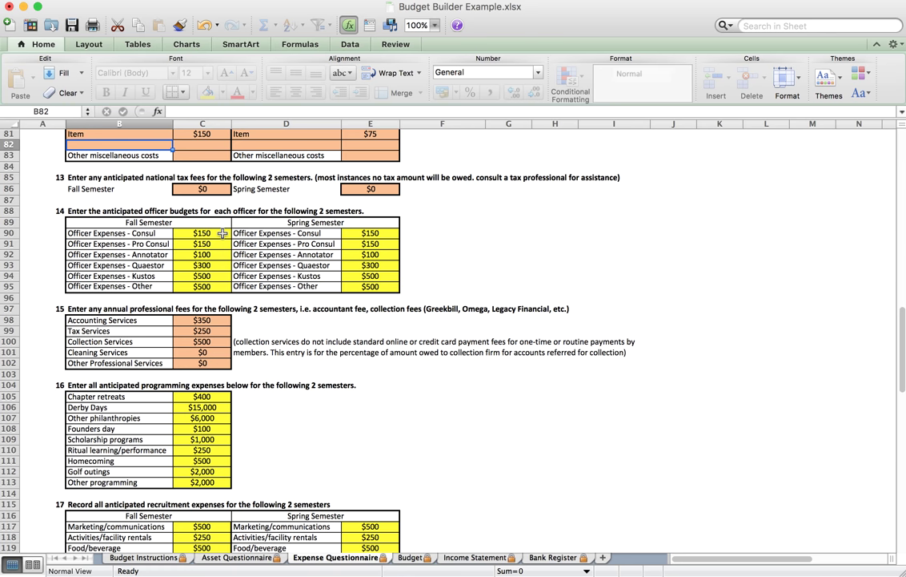
left_click(222, 286)
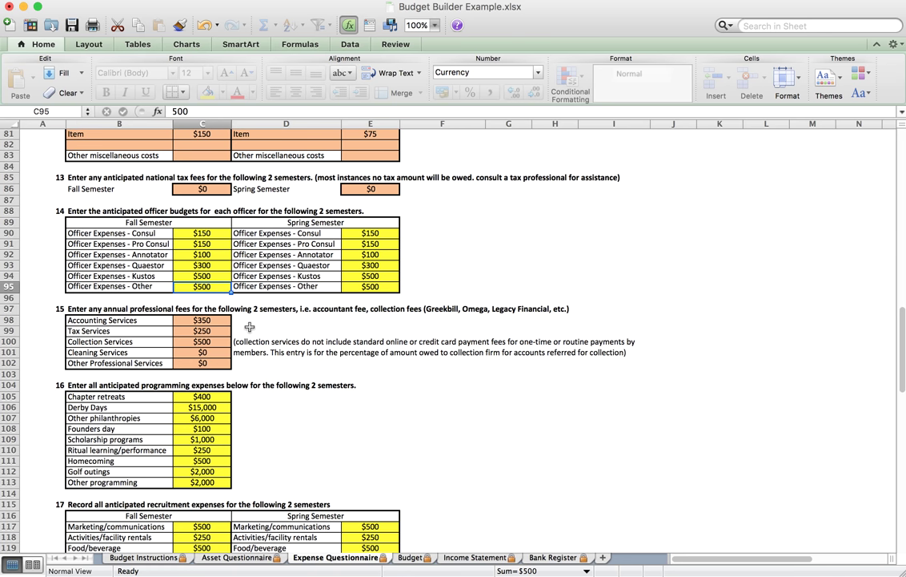
left_click(218, 319)
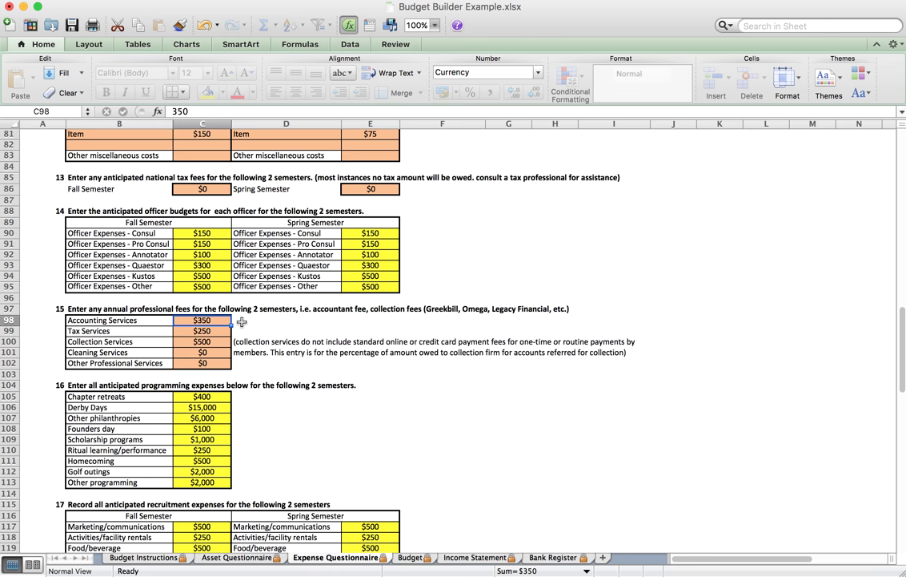
key("Down")
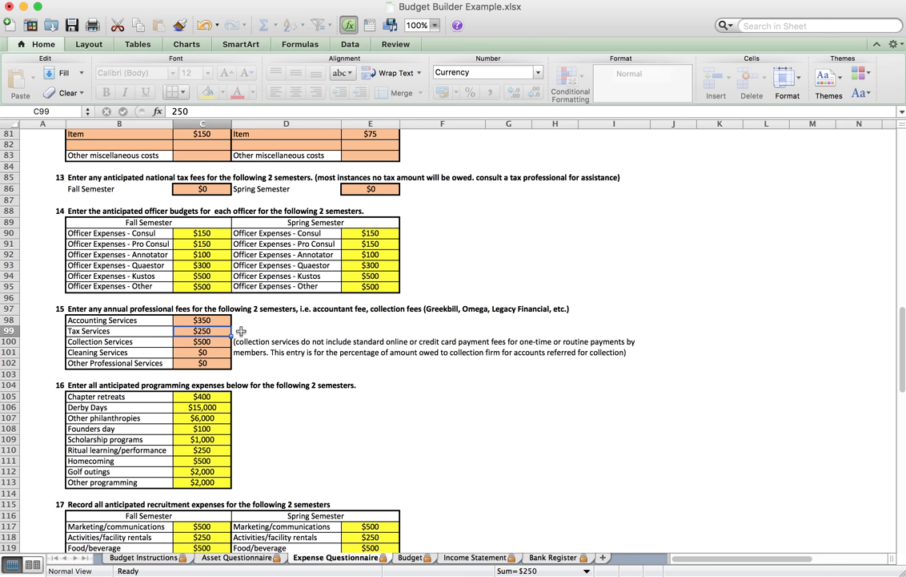
left_click(217, 343)
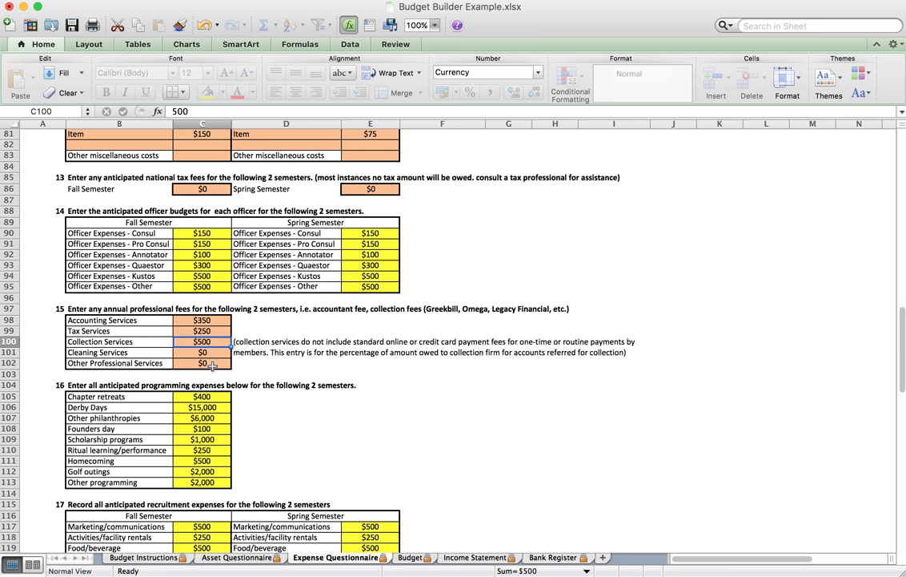
scroll(294, 452, "down", 5)
scroll(291, 451, "down", 4)
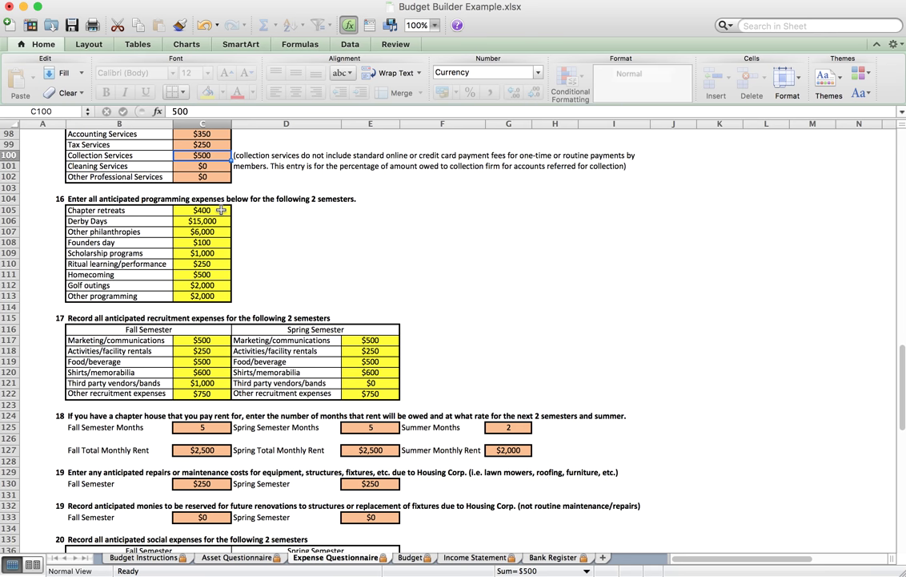
left_click(214, 221)
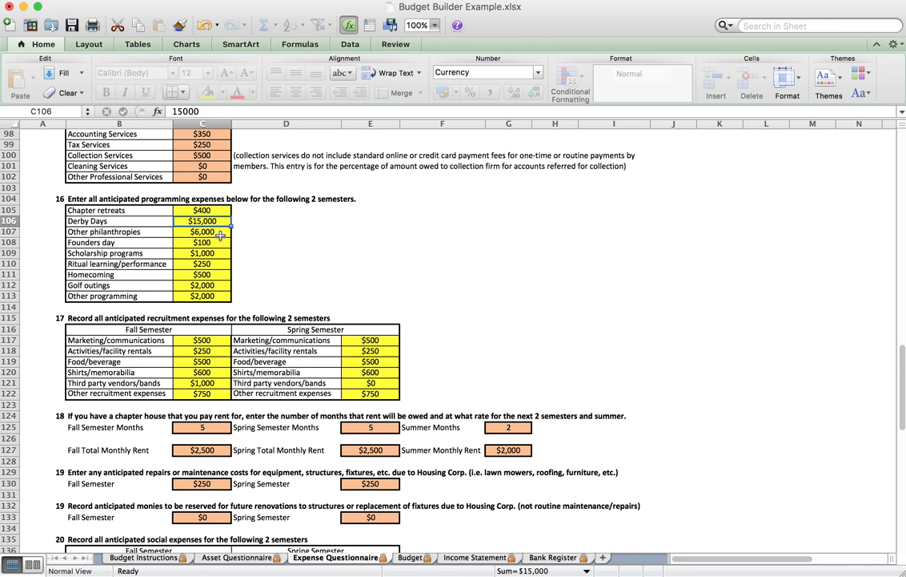
left_click(221, 297)
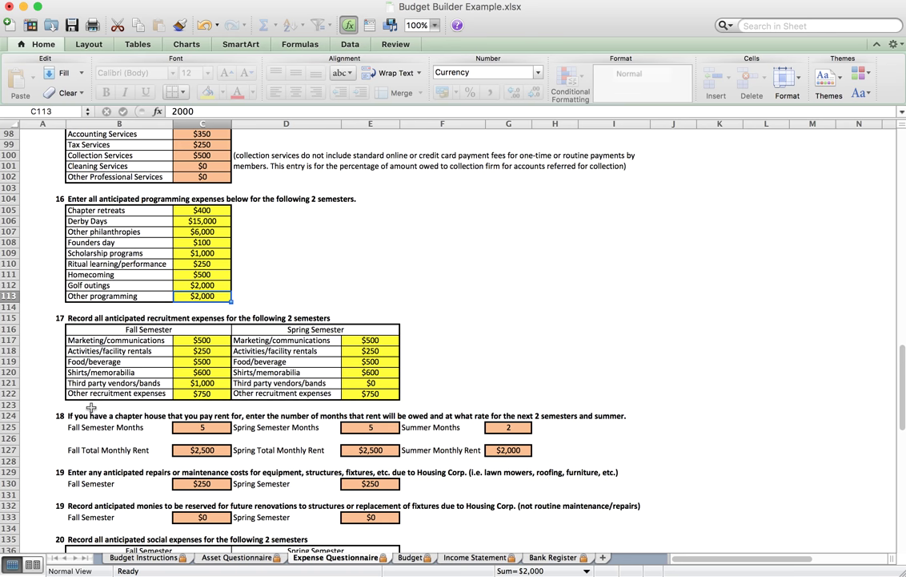
scroll(91, 409, "down", 7)
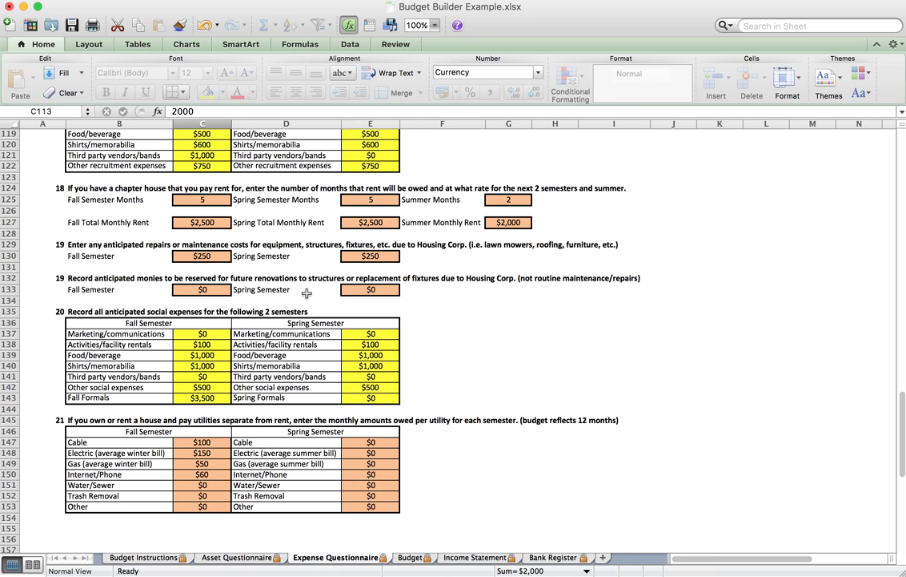
scroll(306, 293, "up", 1)
scroll(307, 293, "down", 4)
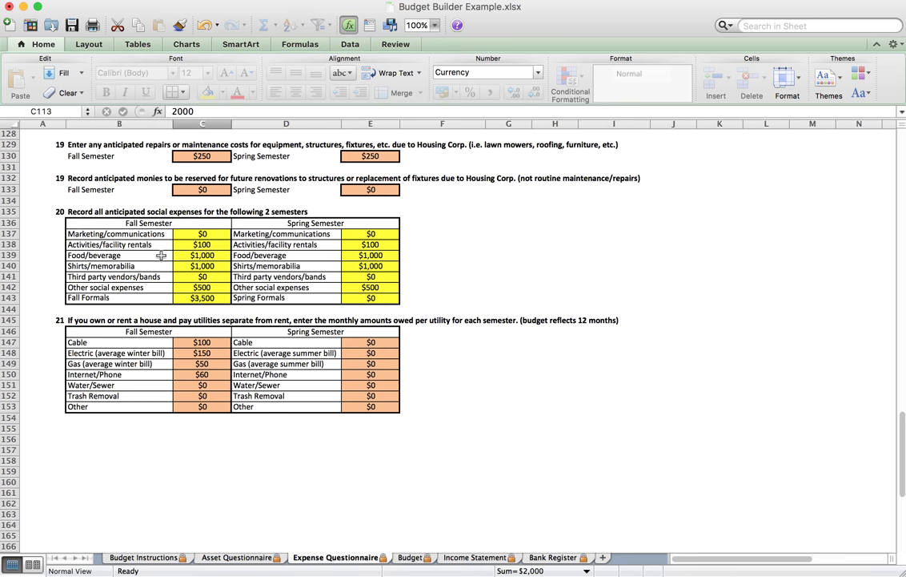
left_click(187, 298)
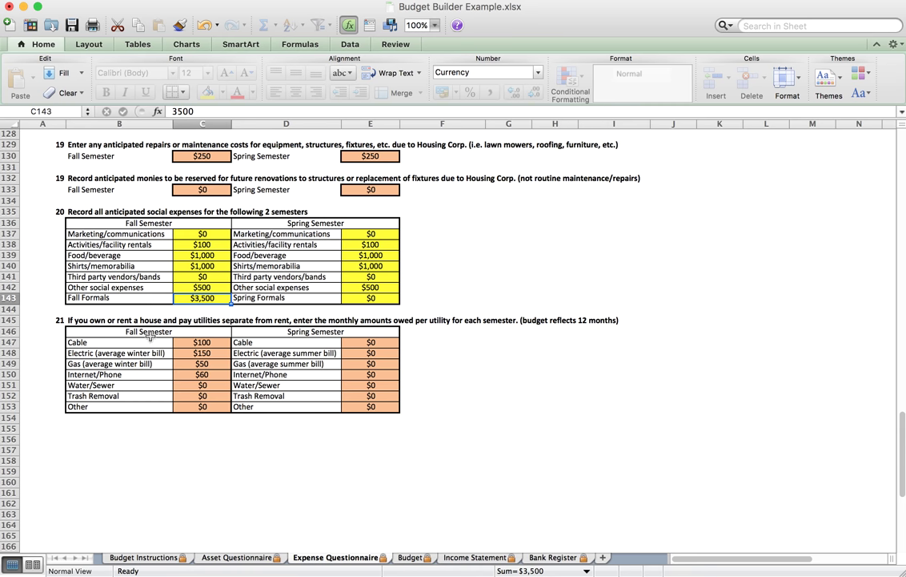
In the fall utilities of question 21, set Water/Sewer to $50 and Trash Removal to $10
left_click(202, 384)
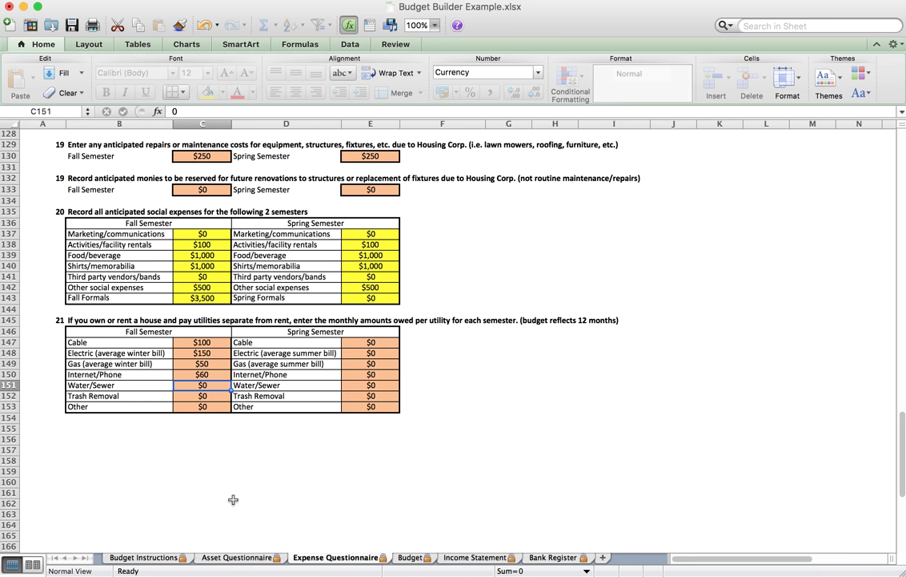
type("50")
key("Return")
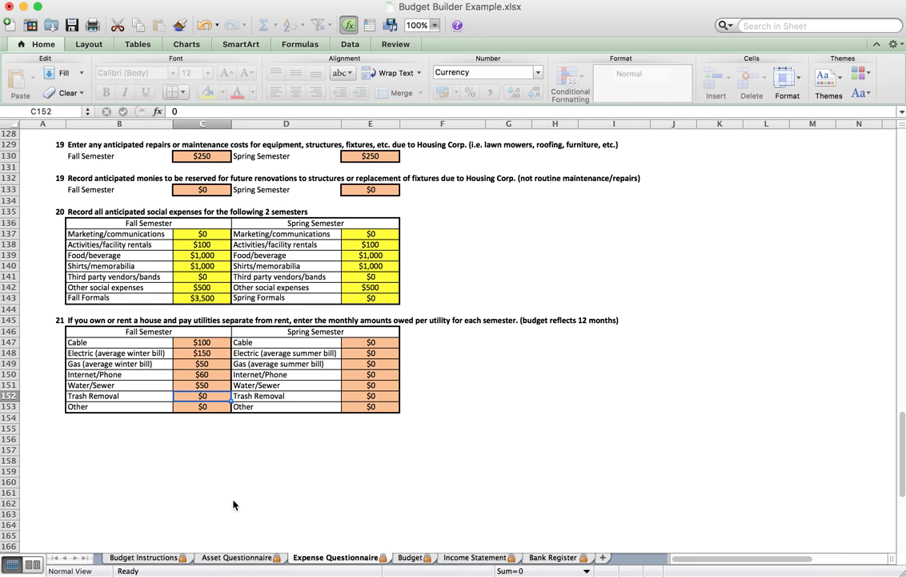
type("10")
key("Tab")
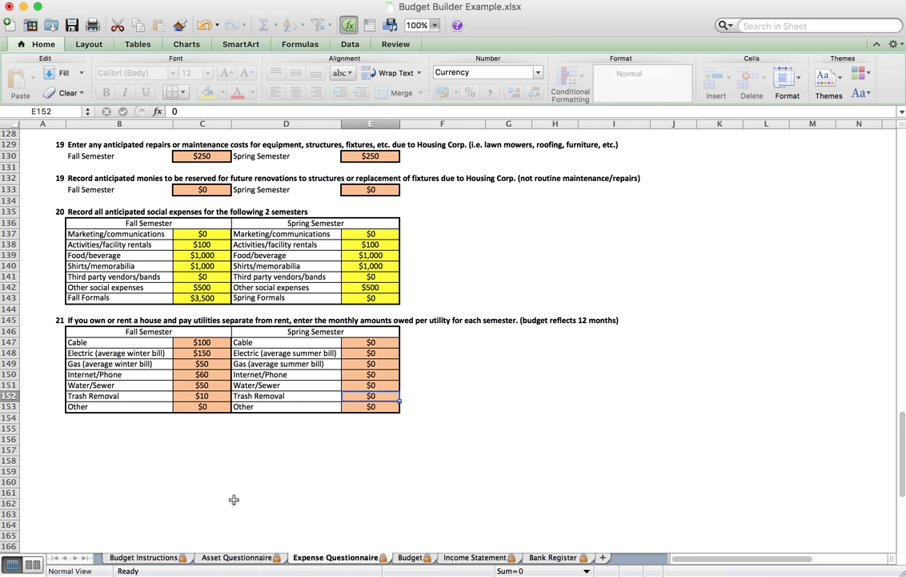
In the spring utilities of question 21, set Cable to $100, Electric to $150 and Gas to $50
left_click(376, 343)
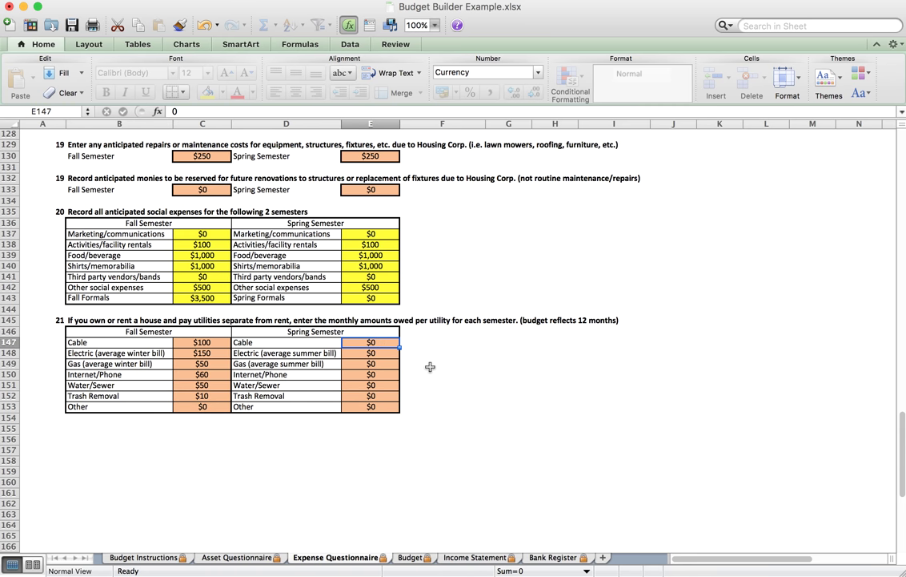
type("100")
key("Return")
type("150")
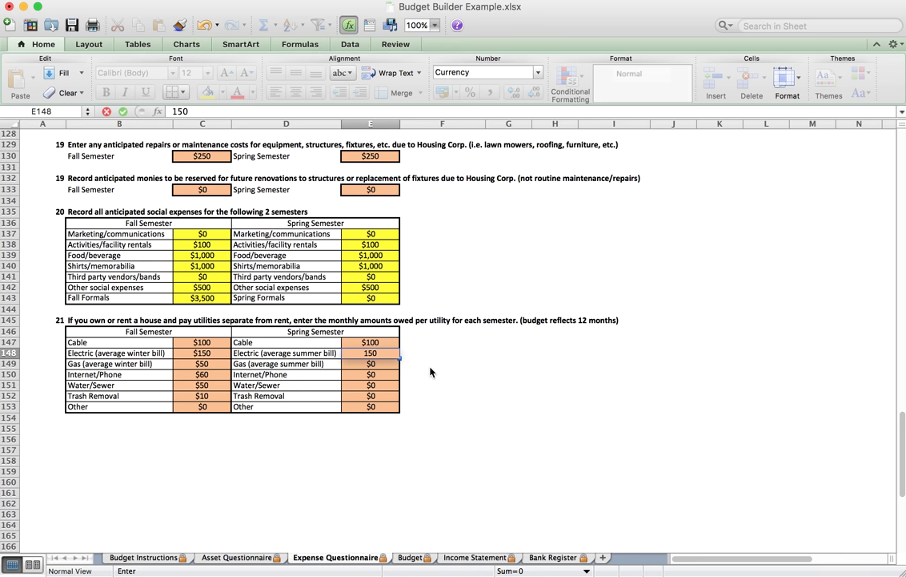
key("Return")
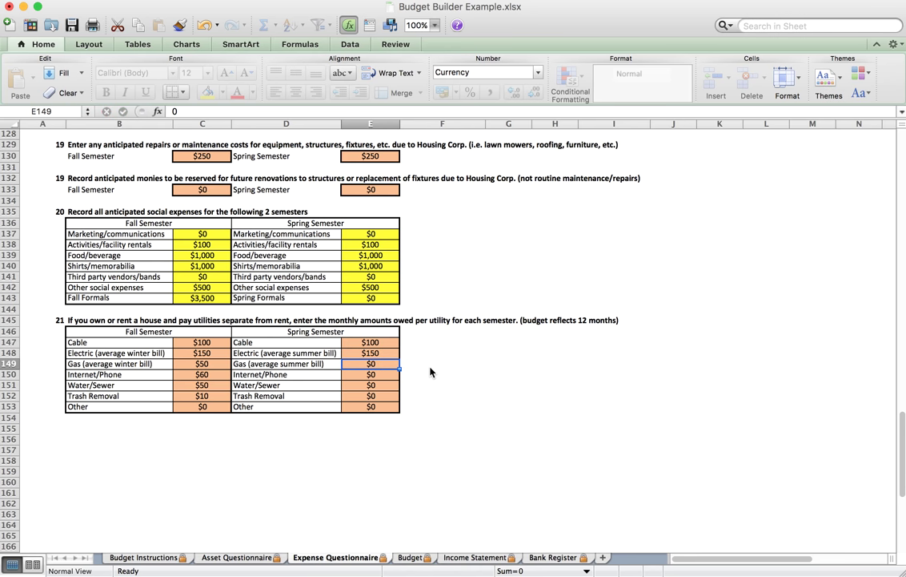
type("50")
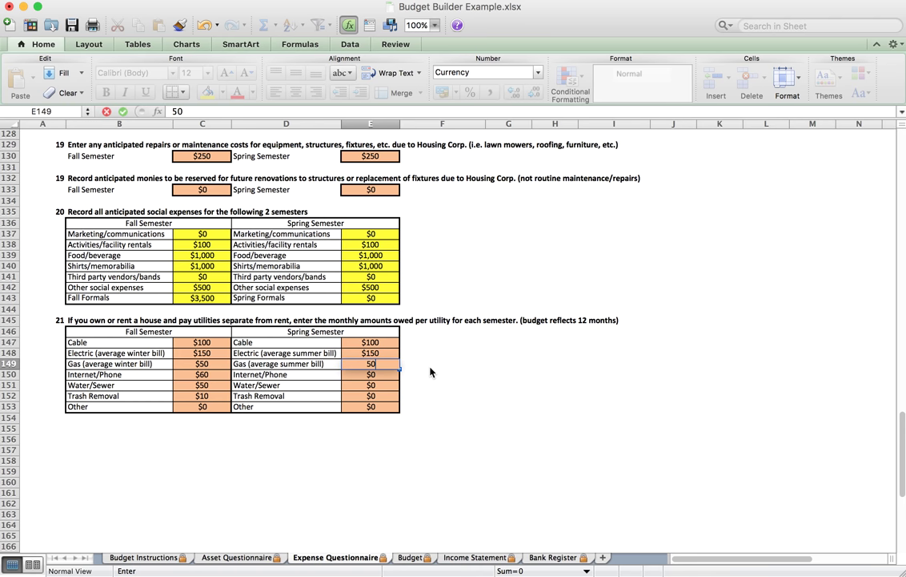
key("Return")
Complete the spring utilities with $60 for Internet/Phone, $50 for Water/Sewer and $10 for Trash Removal
type("60")
key("Return")
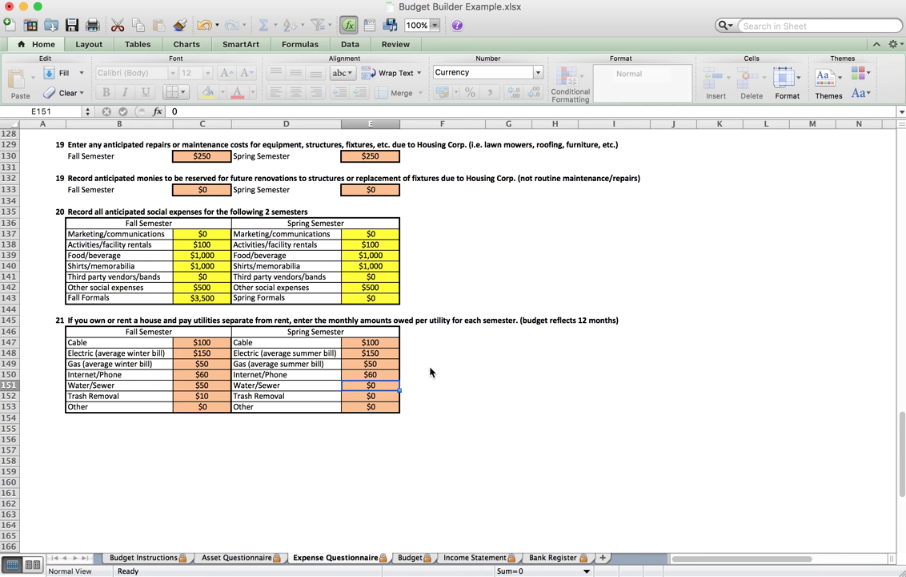
type("50")
key("Return")
type("10")
key("Return")
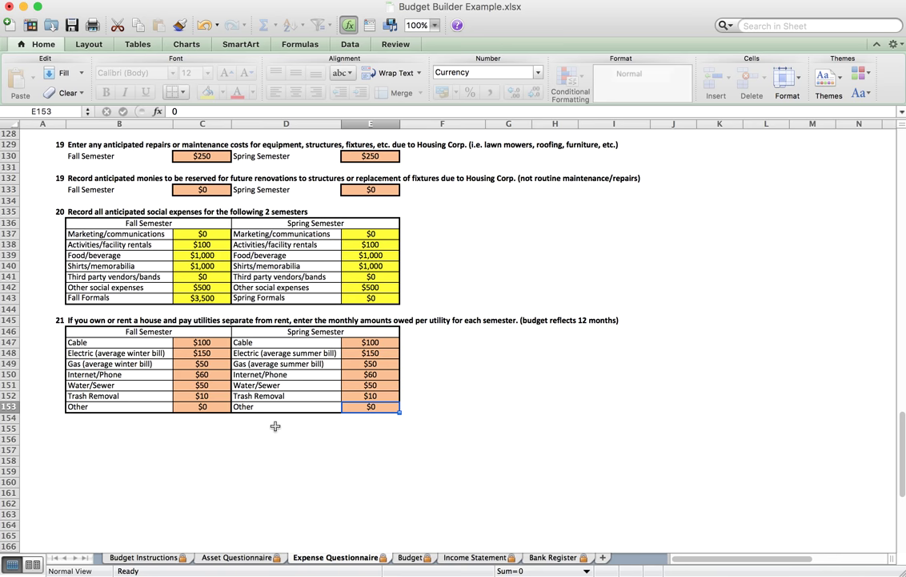
Return to the start of the Expense Questionnaire, then open the Budget sheet and examine the income total, expense total and Over/Under Budget amount
scroll(275, 426, "up", 20)
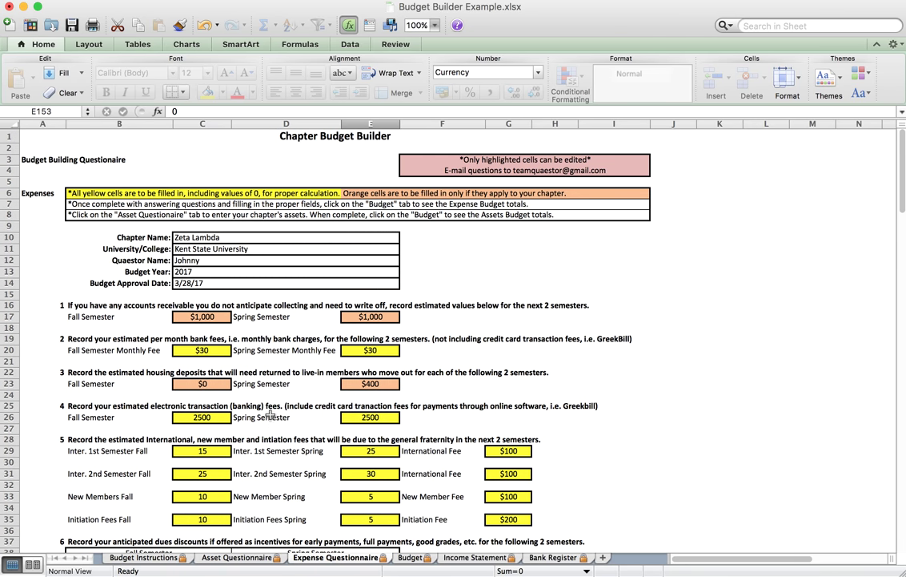
left_click(158, 133)
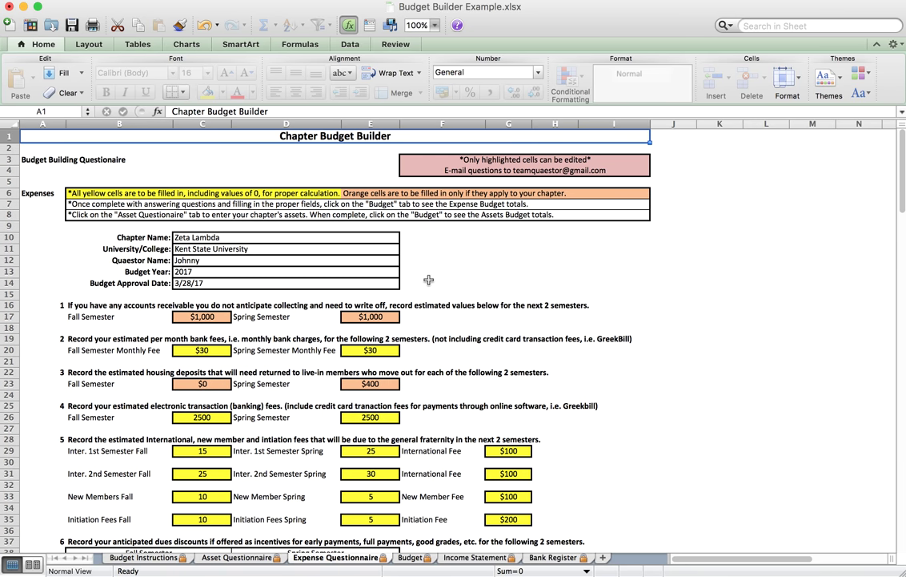
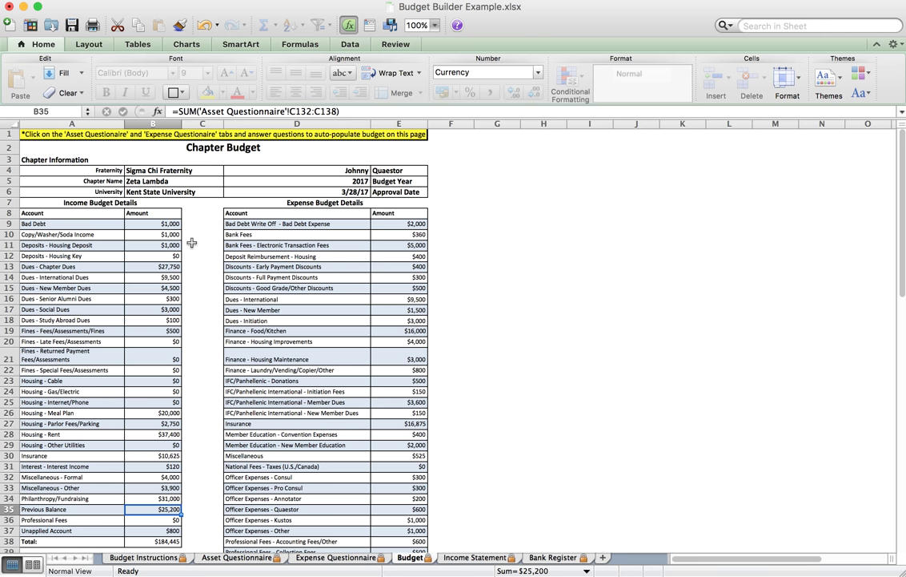
scroll(192, 242, "down", 3)
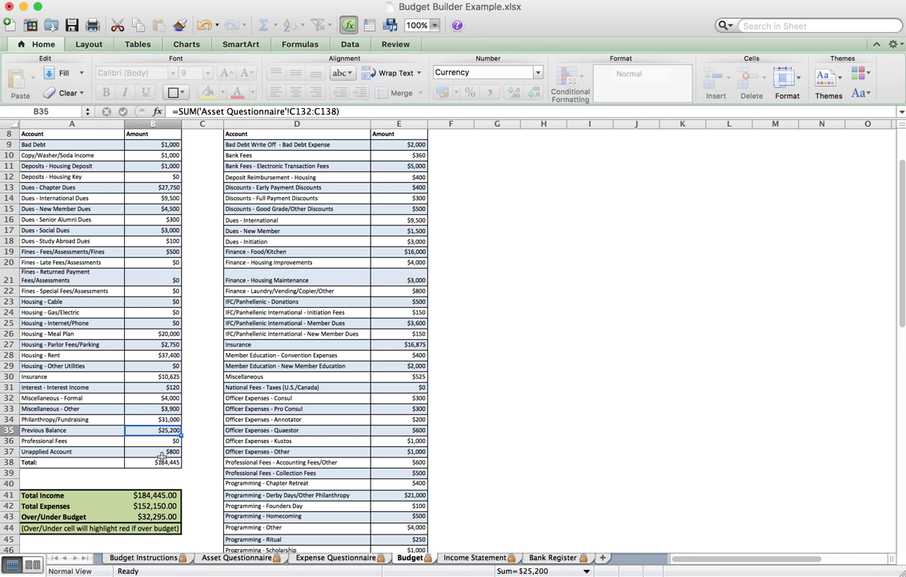
key("Down")
key("Down")
key("Down")
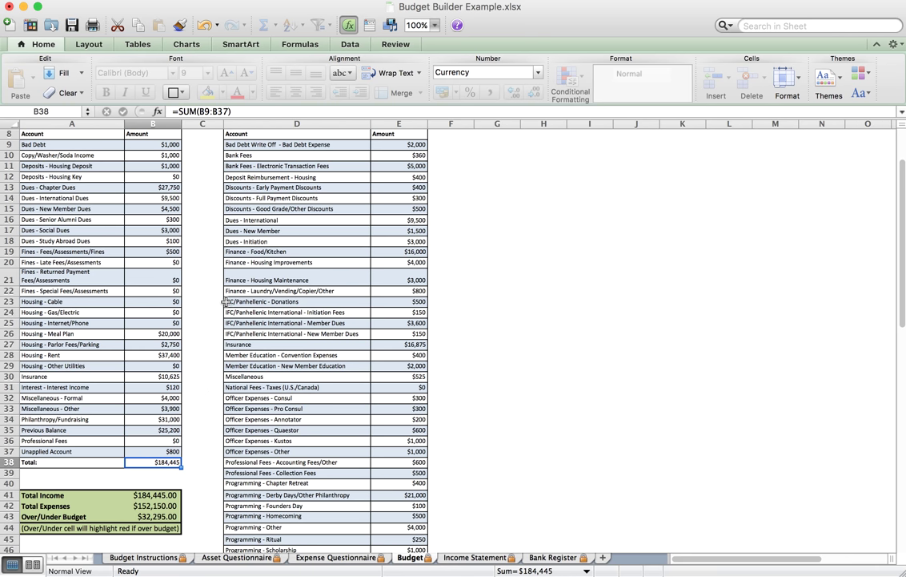
scroll(201, 267, "up", 3)
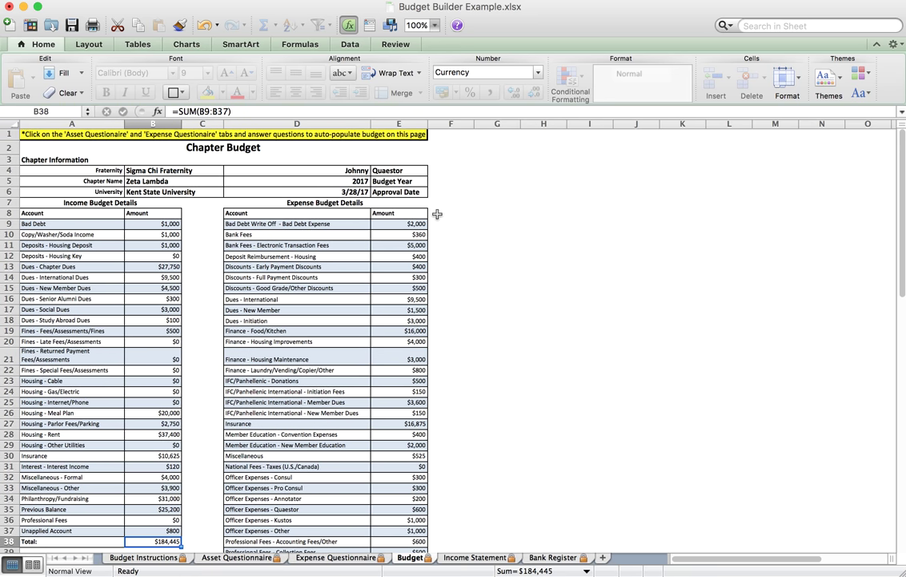
scroll(437, 213, "down", 9)
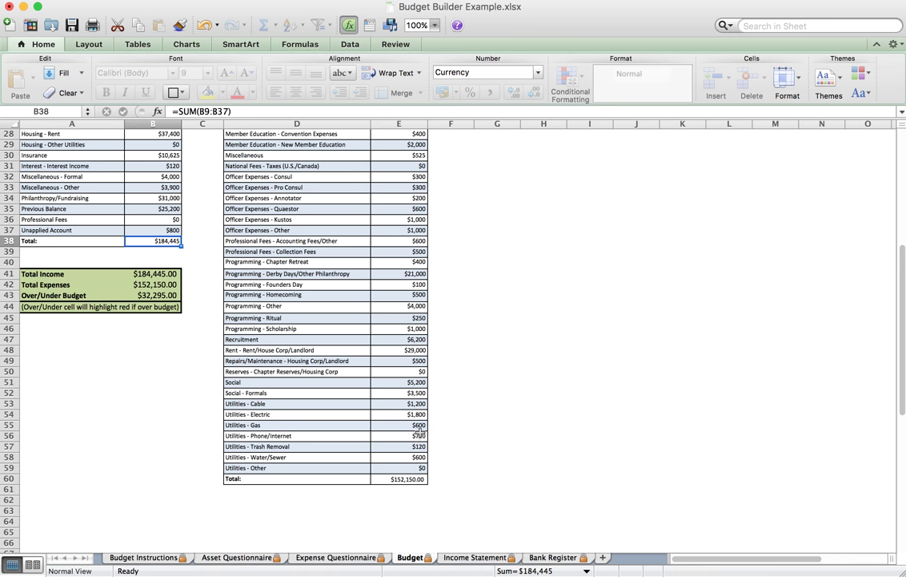
left_click(401, 478)
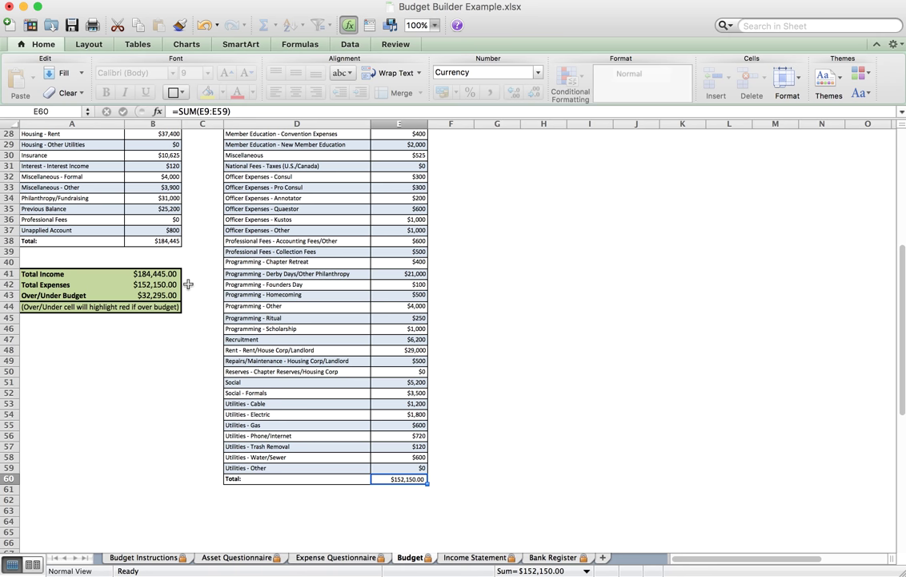
left_click(152, 295)
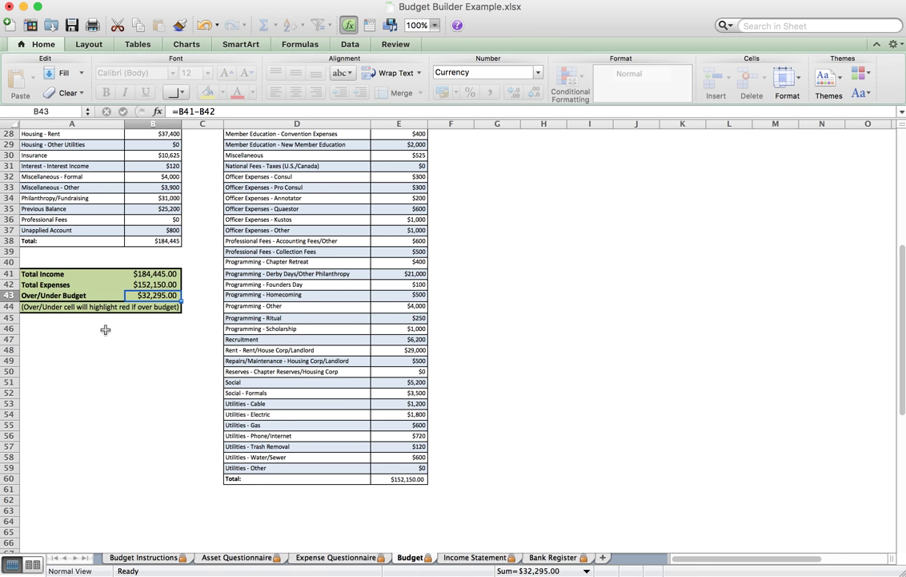
Examine the Previous Balance amount and its formula in the Budget sheet's income details, then return to the start of the sheet
scroll(186, 334, "up", 5)
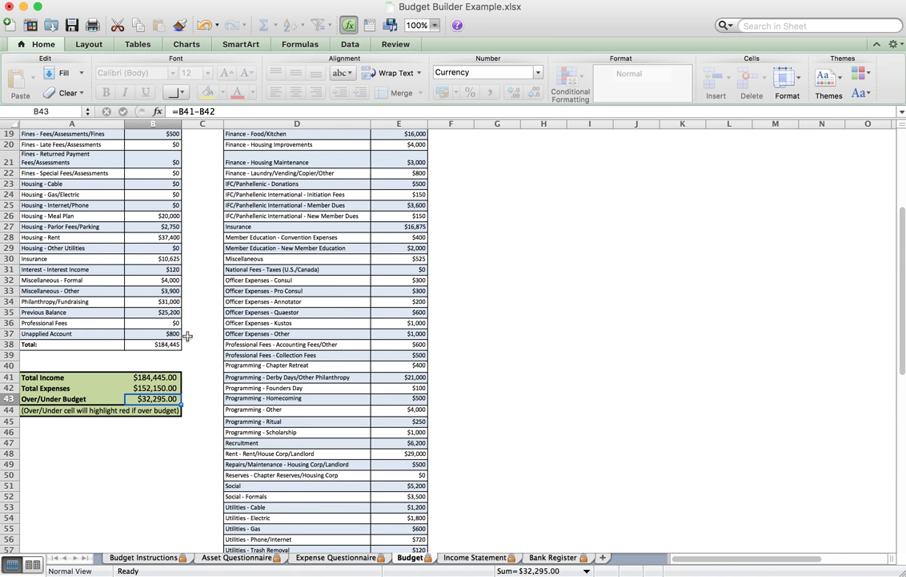
left_click(154, 312)
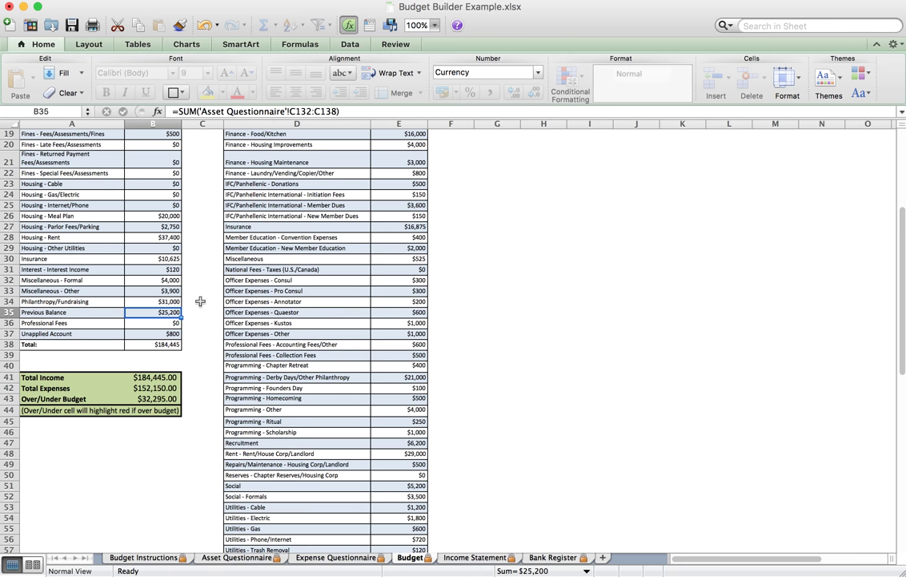
scroll(200, 301, "up", 6)
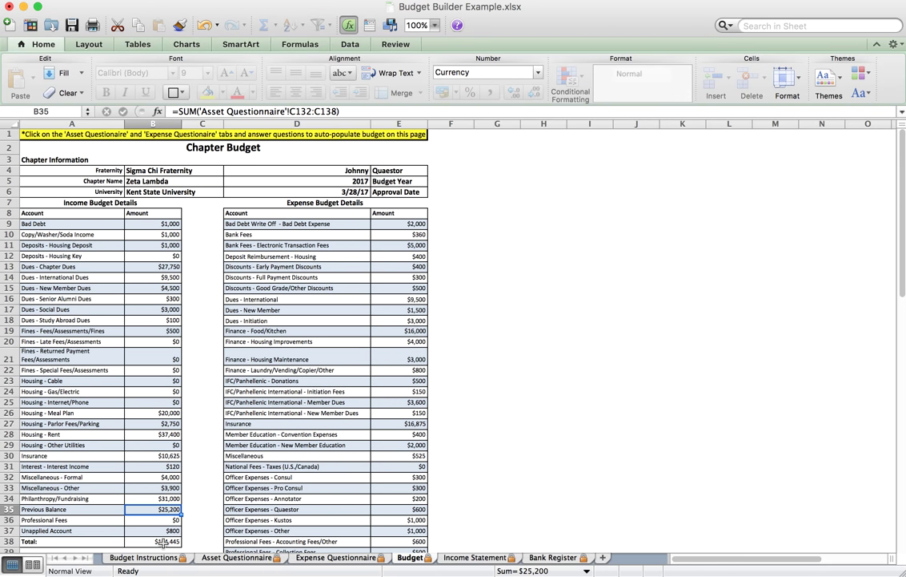
Open the Income Statement sheet and examine its revenue, cost of sales, operating expenses, taxes/interest and net income sections
left_click(453, 560)
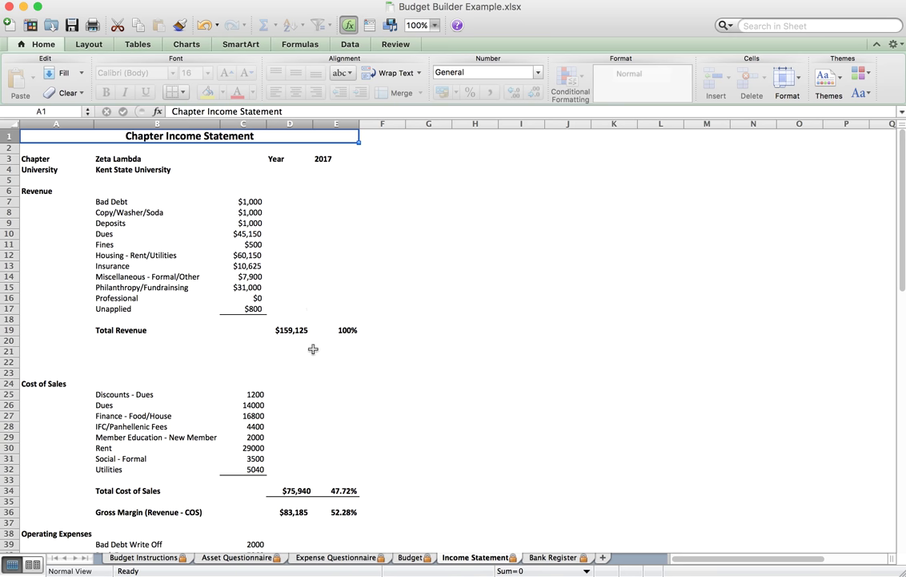
scroll(264, 304, "down", 6)
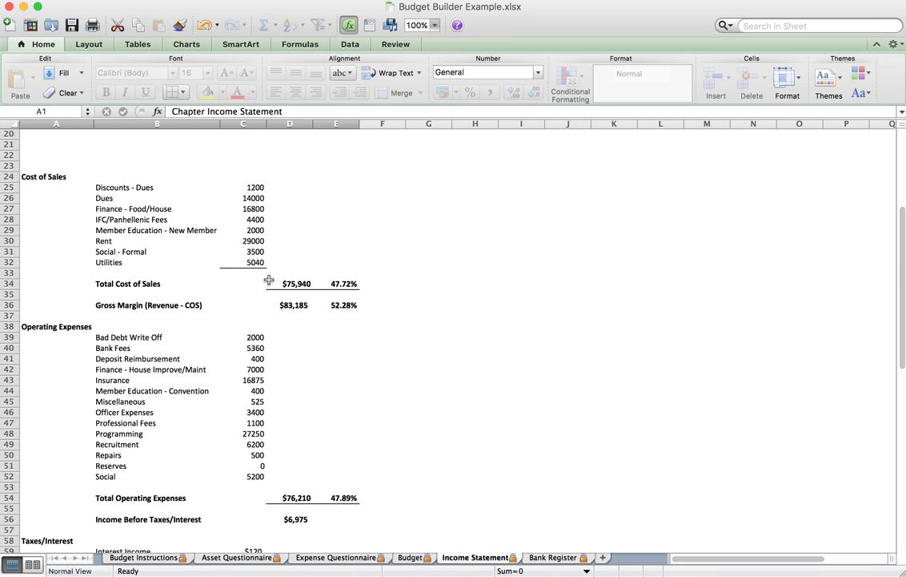
scroll(269, 280, "down", 4)
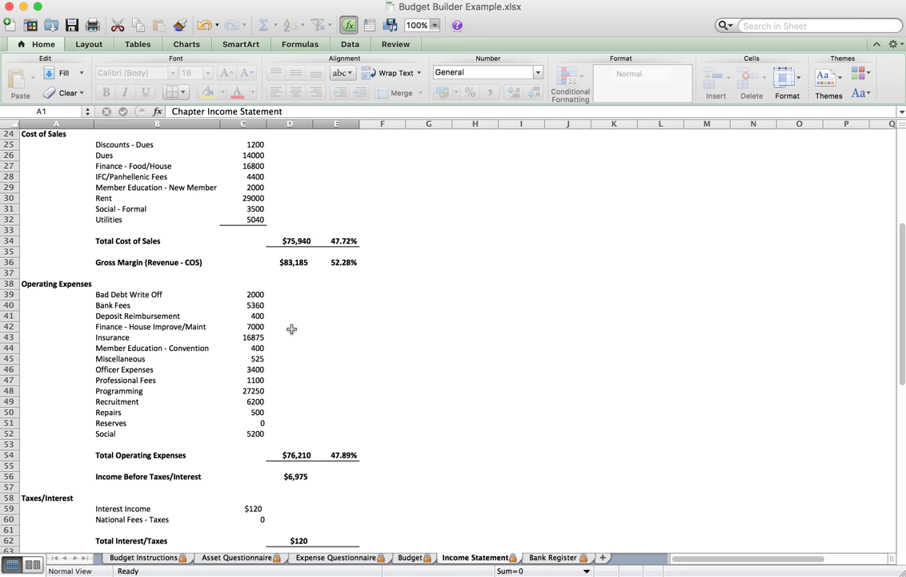
scroll(258, 290, "down", 3)
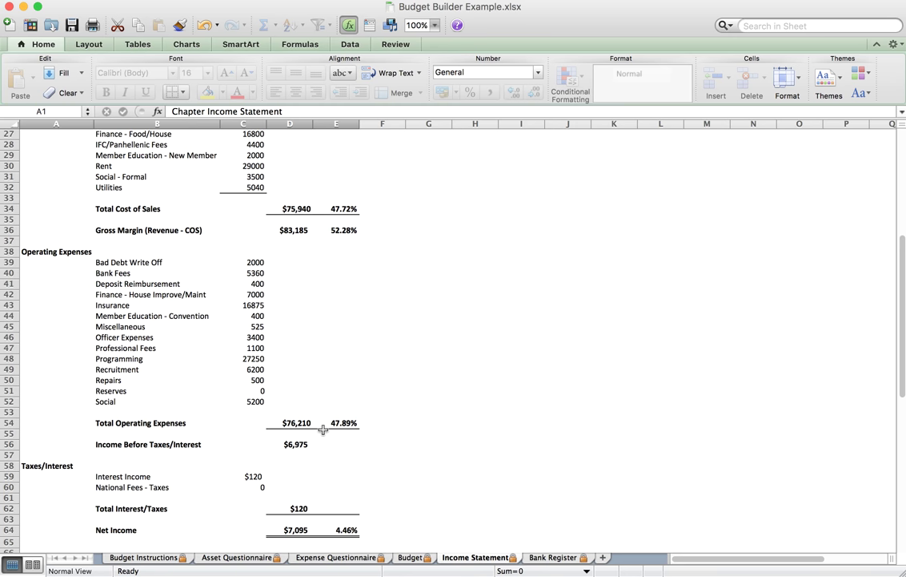
scroll(320, 429, "down", 5)
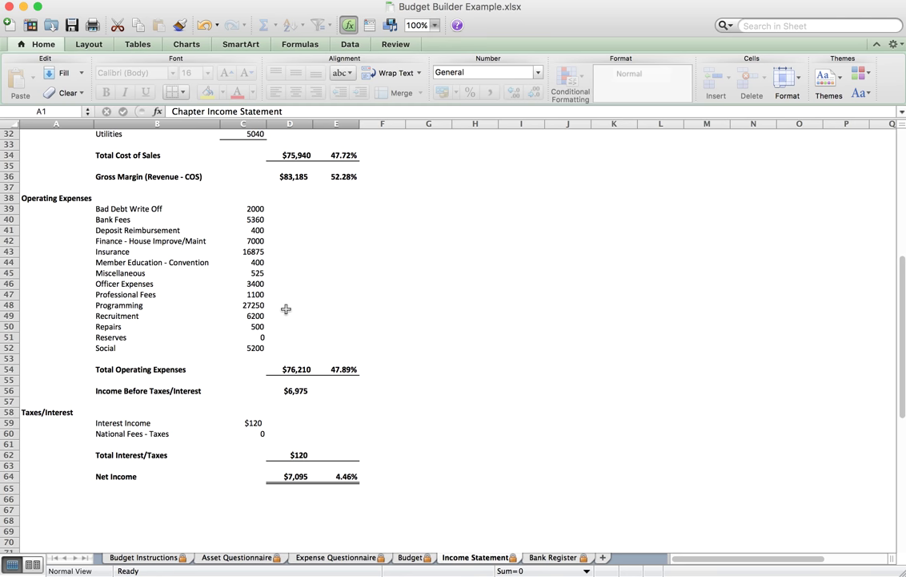
scroll(286, 309, "up", 15)
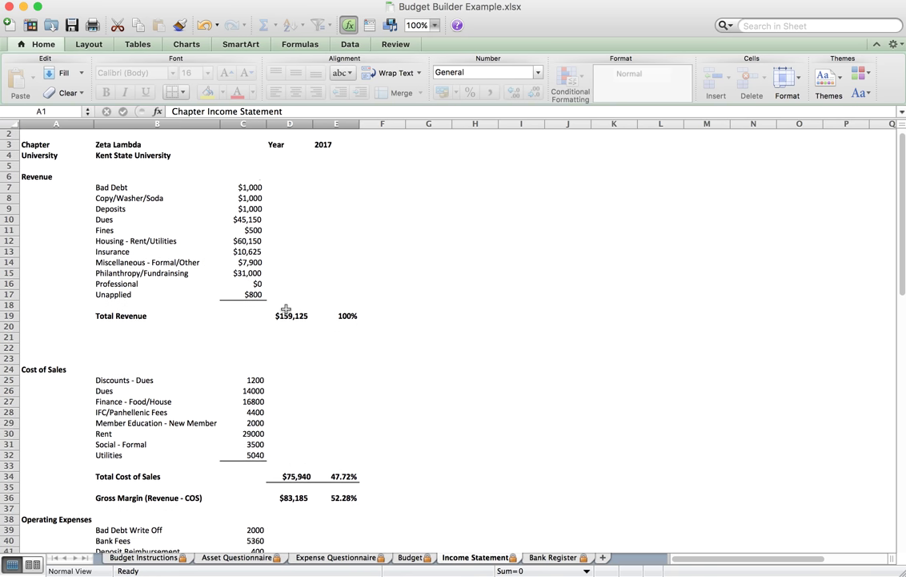
scroll(286, 309, "down", 18)
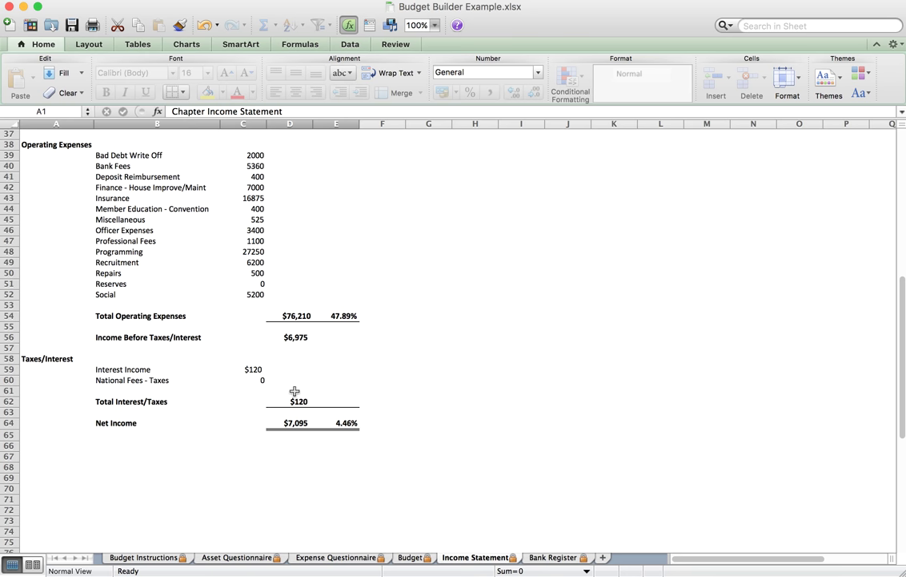
scroll(295, 390, "up", 17)
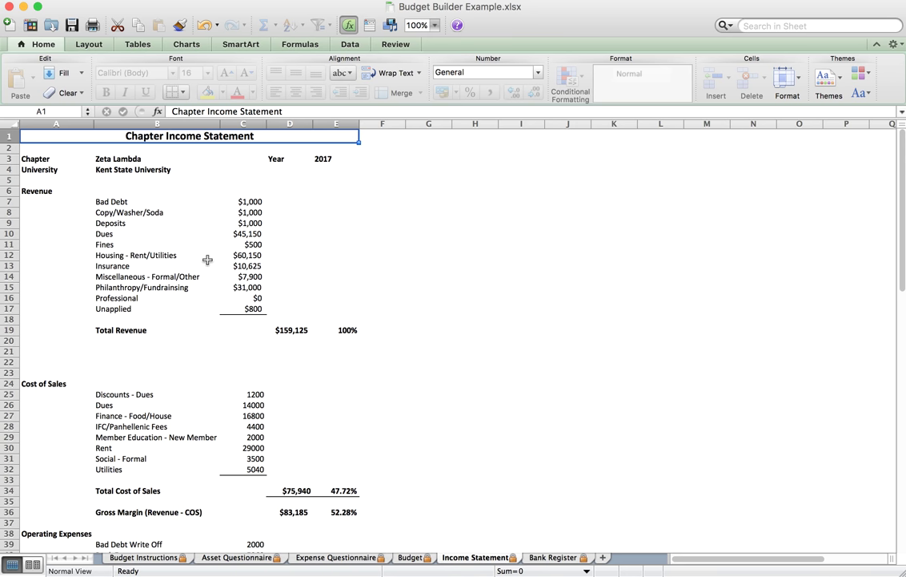
scroll(208, 259, "down", 7)
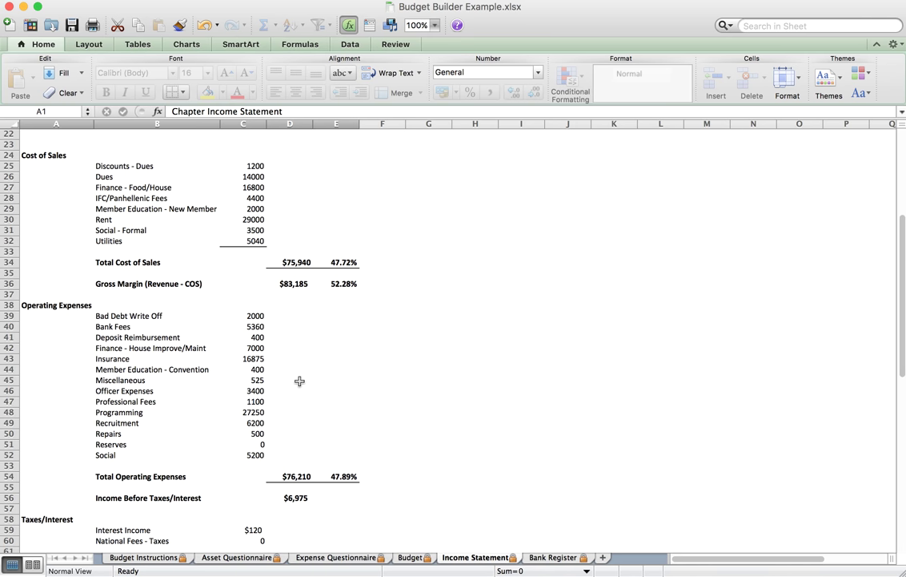
scroll(299, 381, "down", 1)
scroll(299, 381, "up", 6)
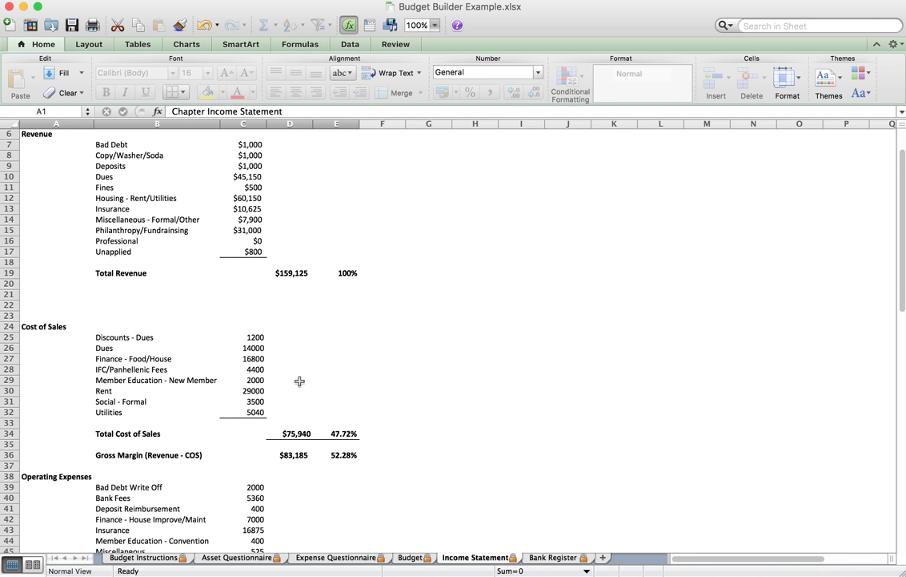
scroll(299, 381, "up", 2)
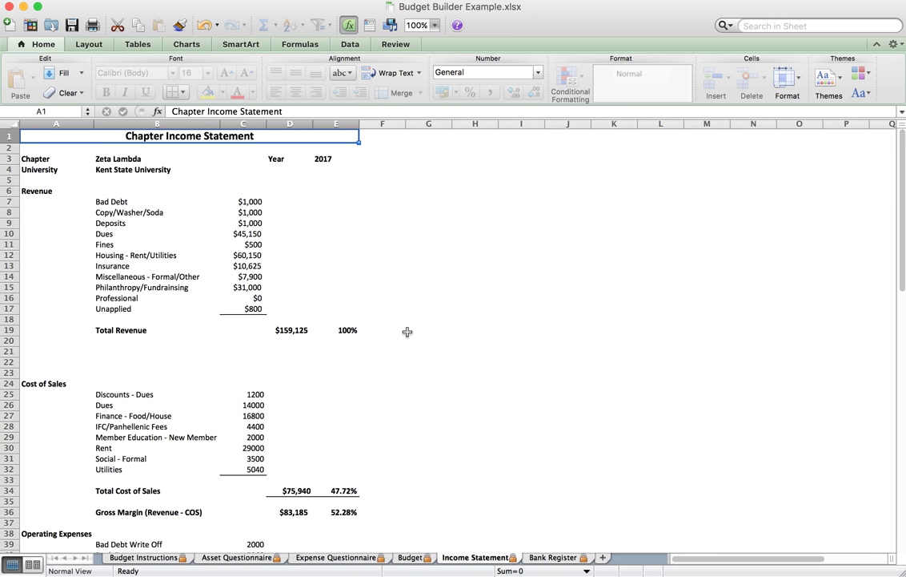
Open the Bank Register sheet and inspect the opening balance deposit and the balance formula of the Rent - Housing Corp entry
left_click(536, 559)
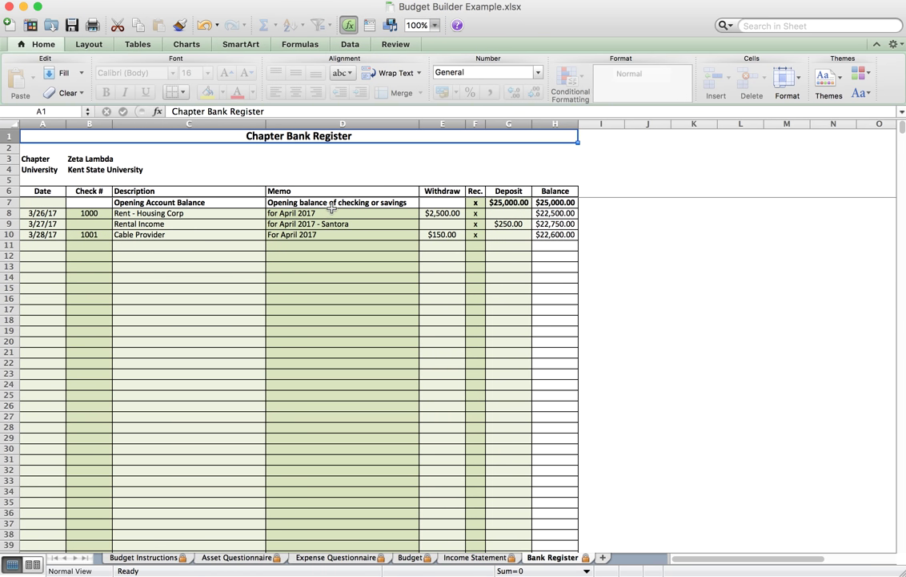
left_click(506, 202)
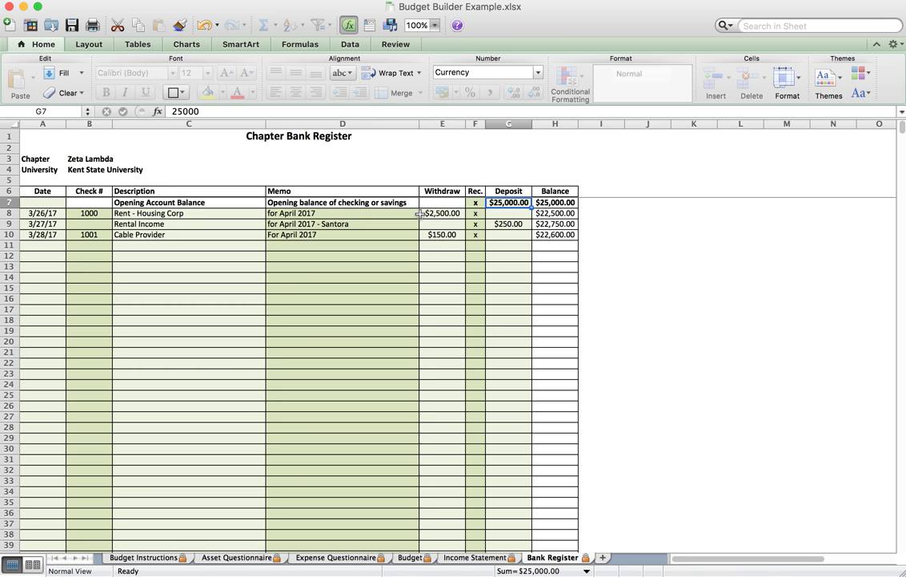
left_click(552, 214)
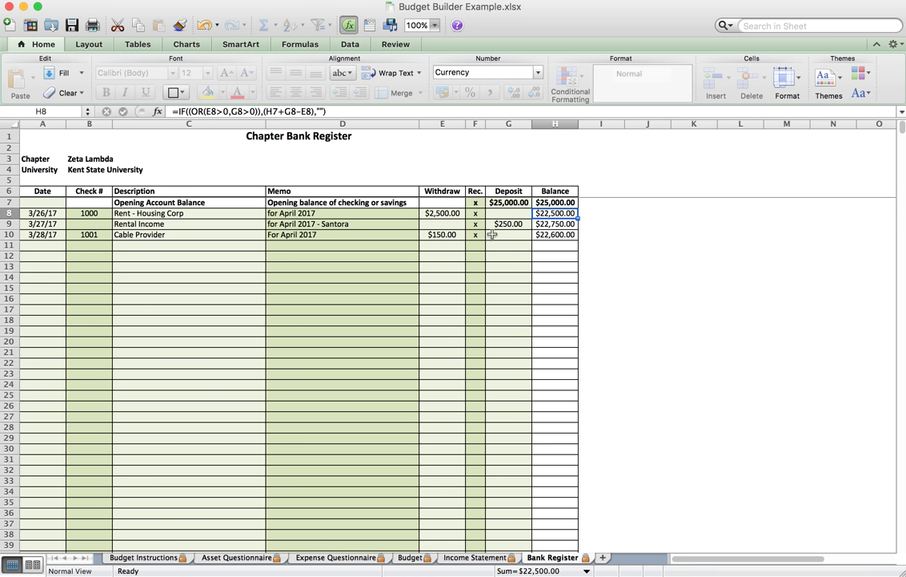
Check the Rec. column marks of the register entries and re-enter x for the Cable Provider entry
left_click(475, 190)
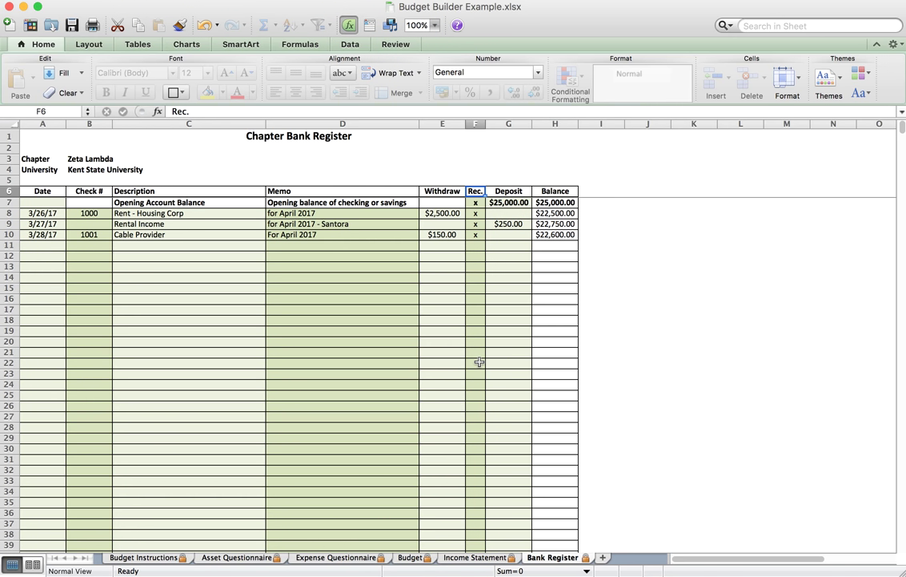
left_click(476, 214)
left_click(476, 224)
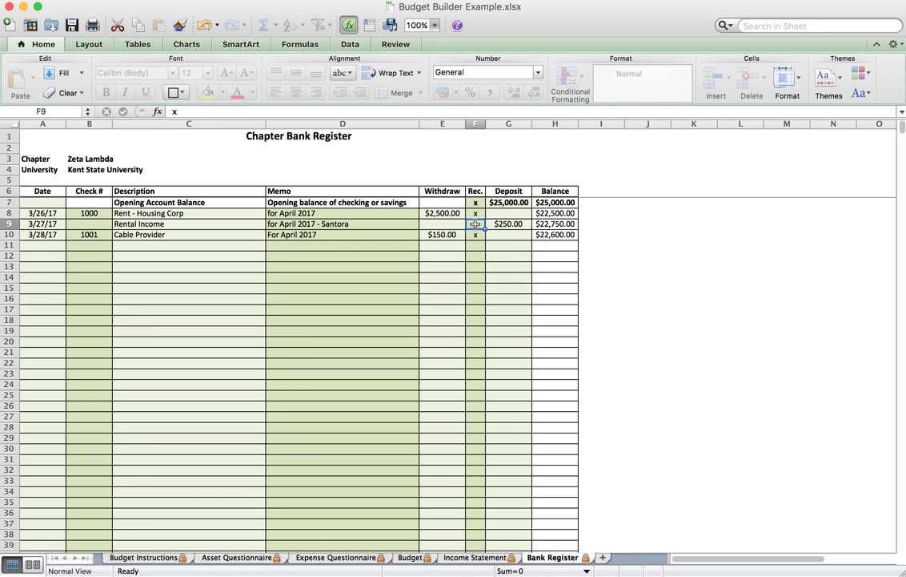
left_click(477, 235)
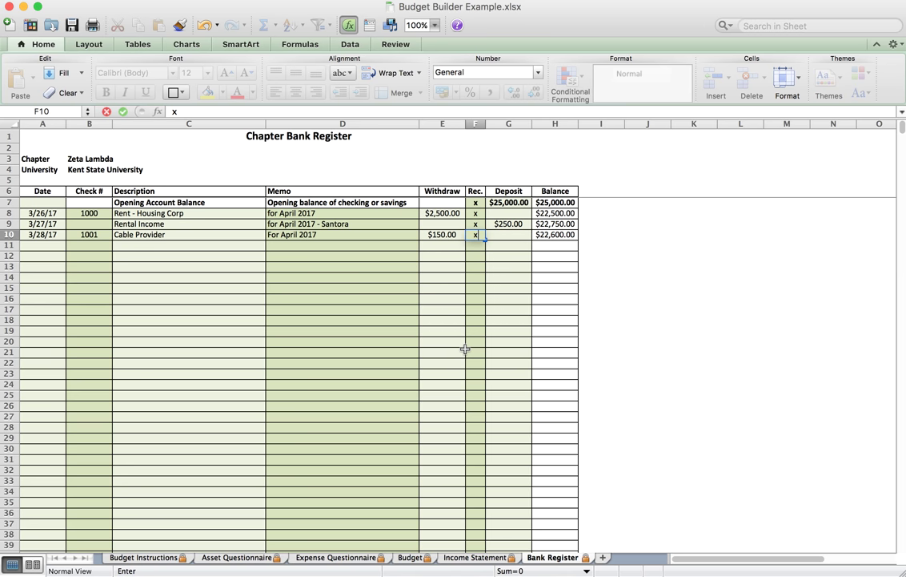
key("Down")
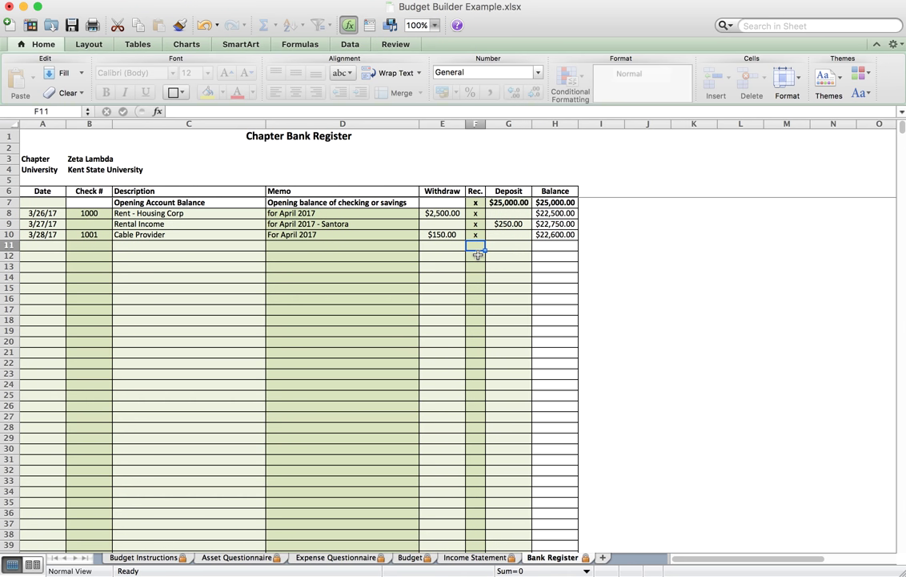
Select the Chapter Bank Register title and return to the Budget Instructions sheet
left_click(227, 135)
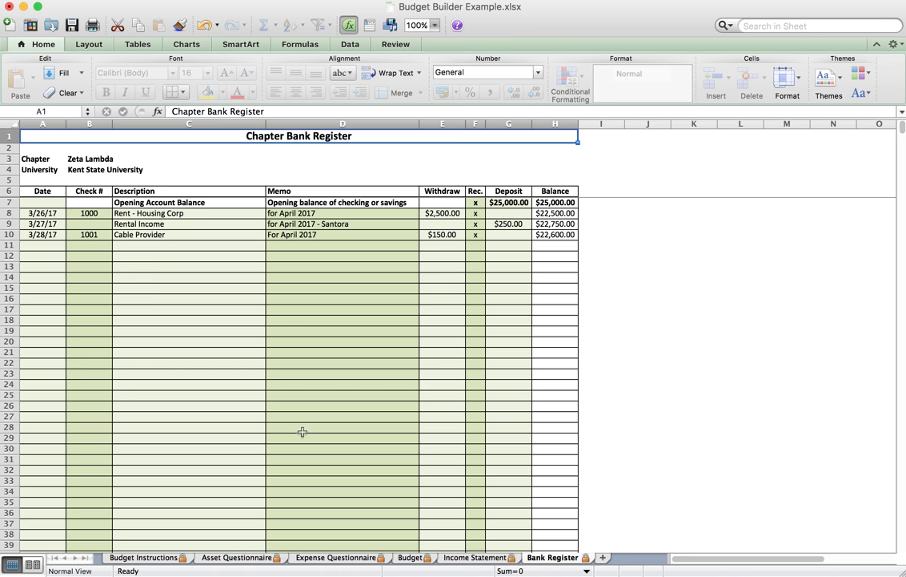
left_click(117, 558)
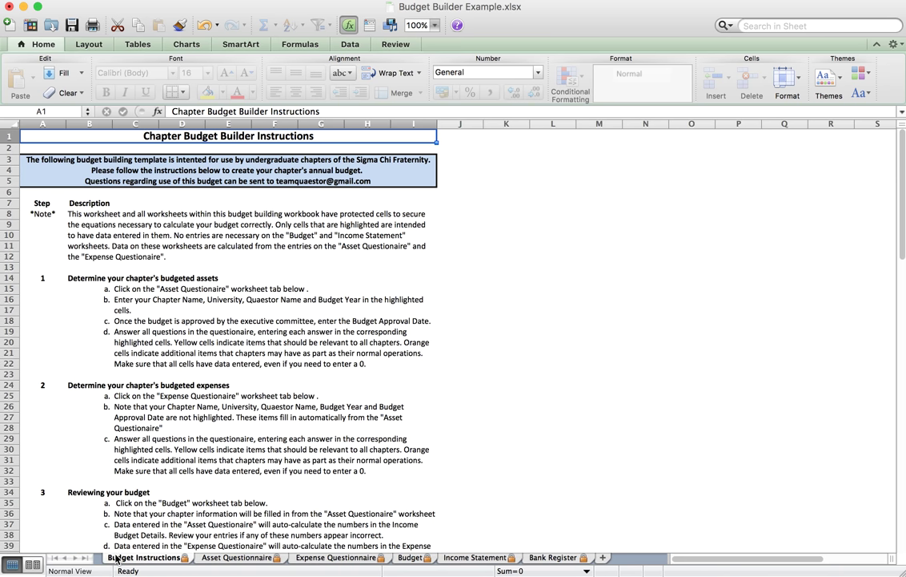